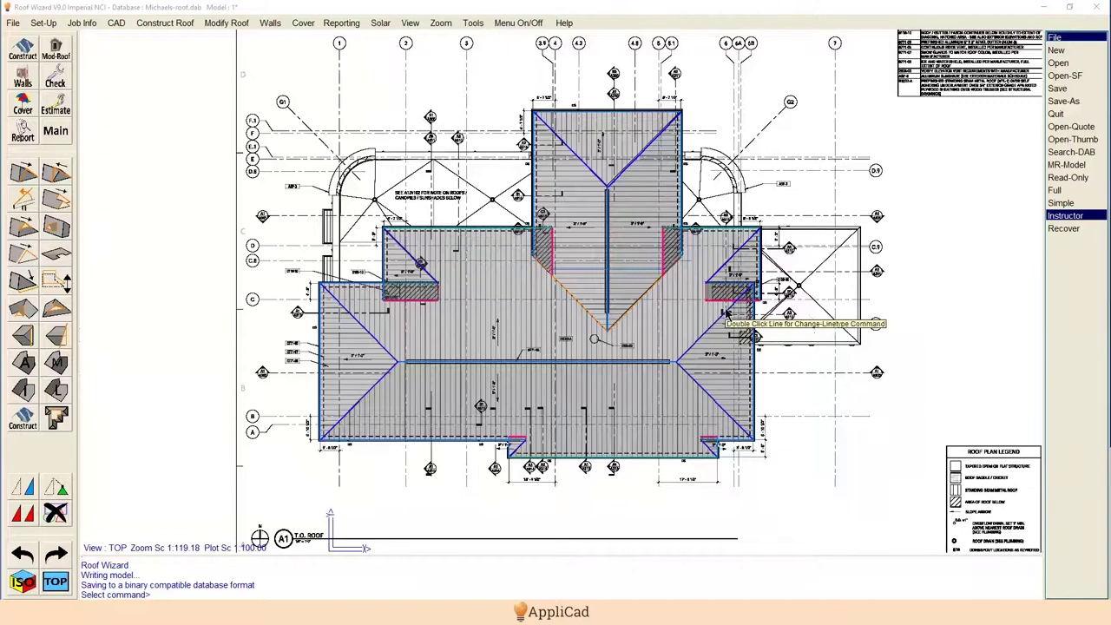
Step: Start a new empty model without saving the old one, declining the incomplete outline
left_click(13, 23)
left_click(19, 39)
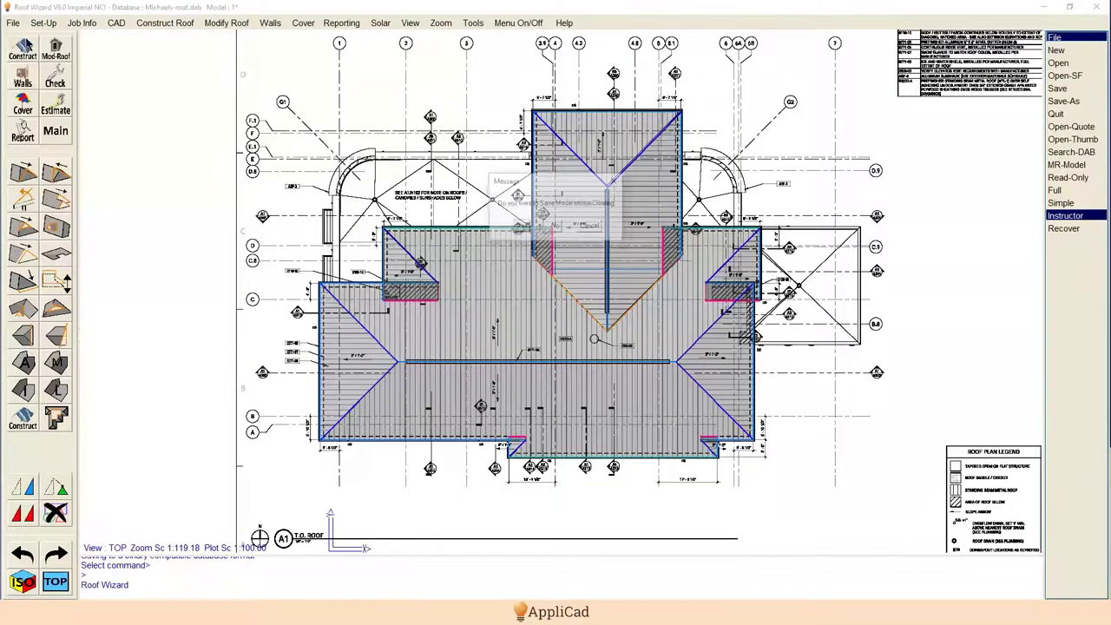
left_click(555, 227)
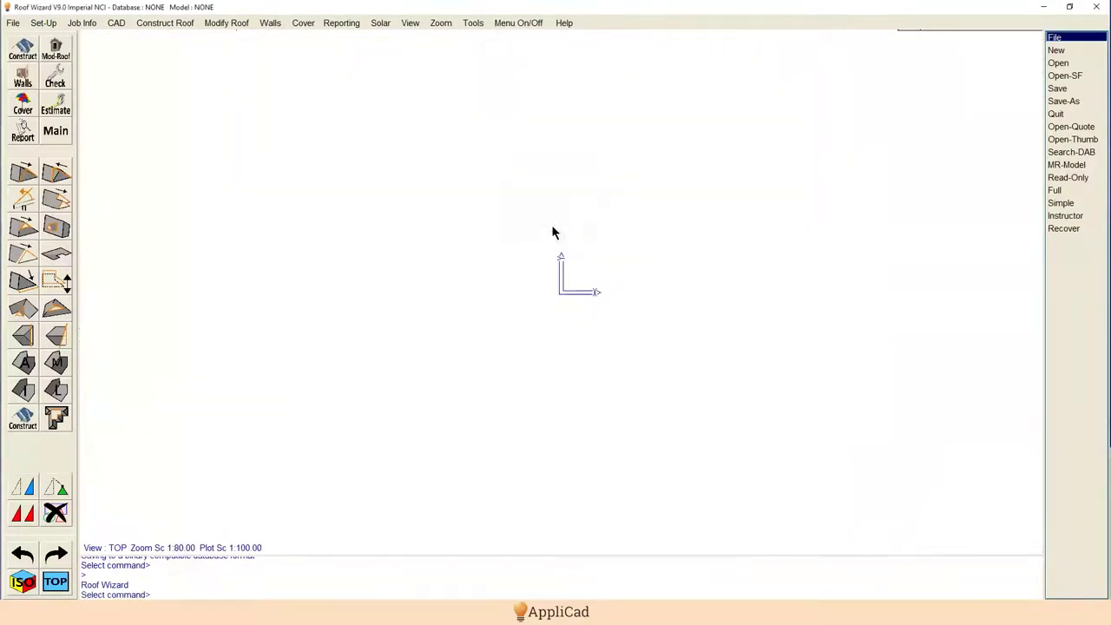
left_click(23, 49)
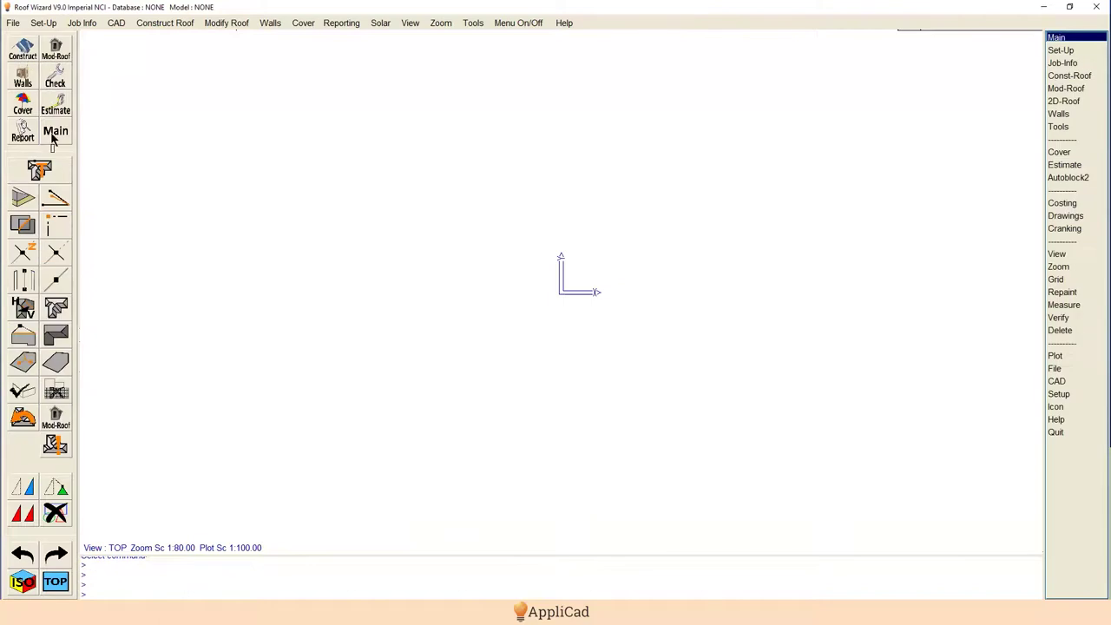
left_click(571, 227)
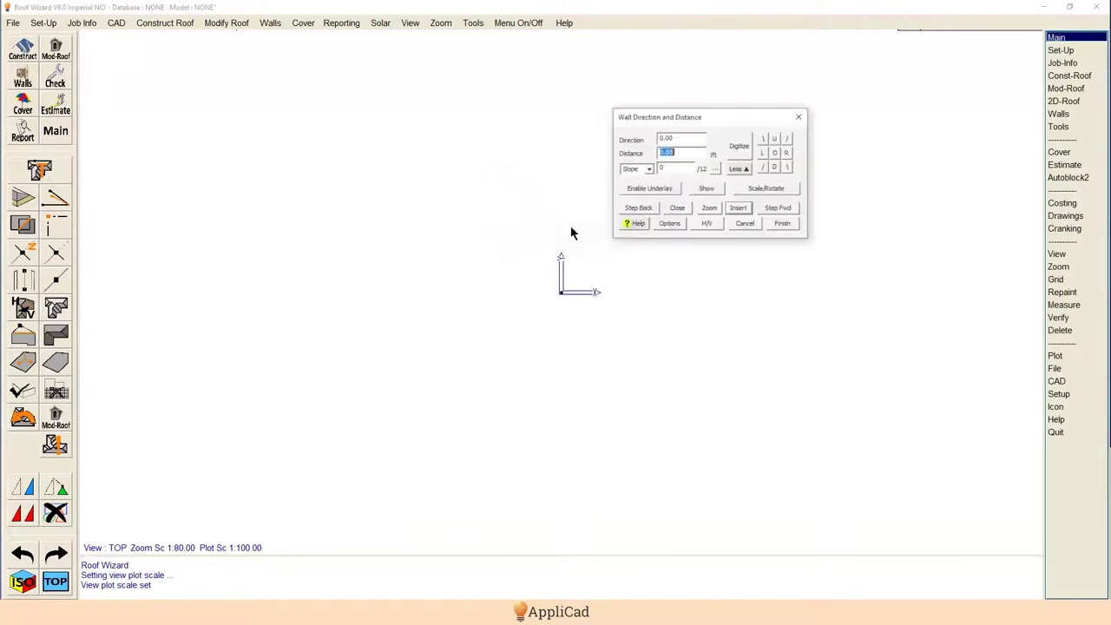
Step: Load Michael-Roof+elevations.pdf as the drawing's underlay image
left_click(667, 191)
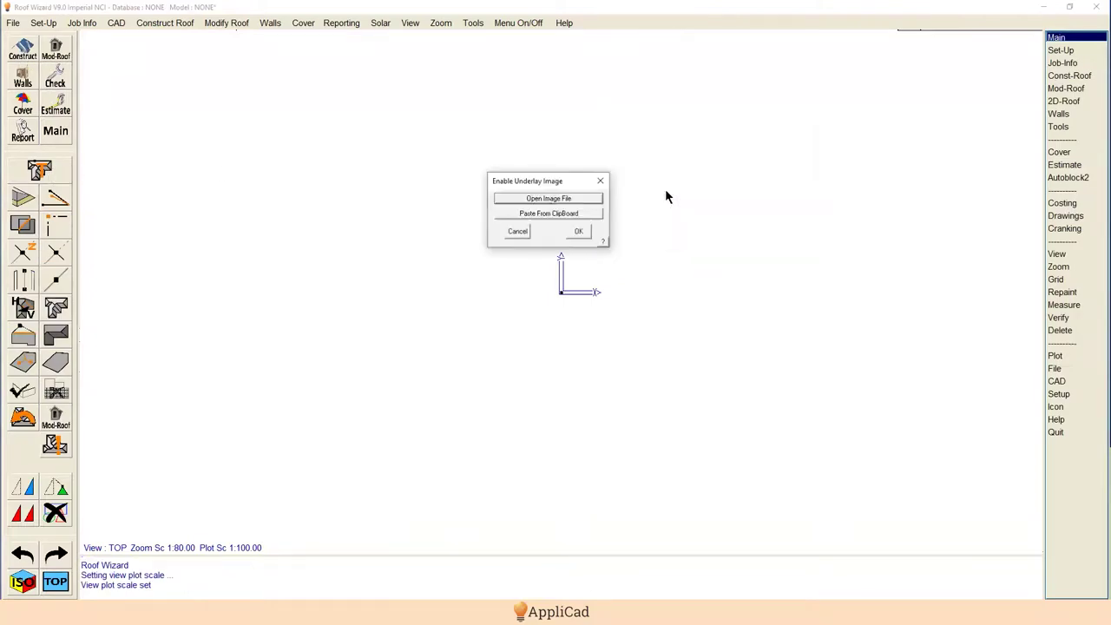
left_click(548, 199)
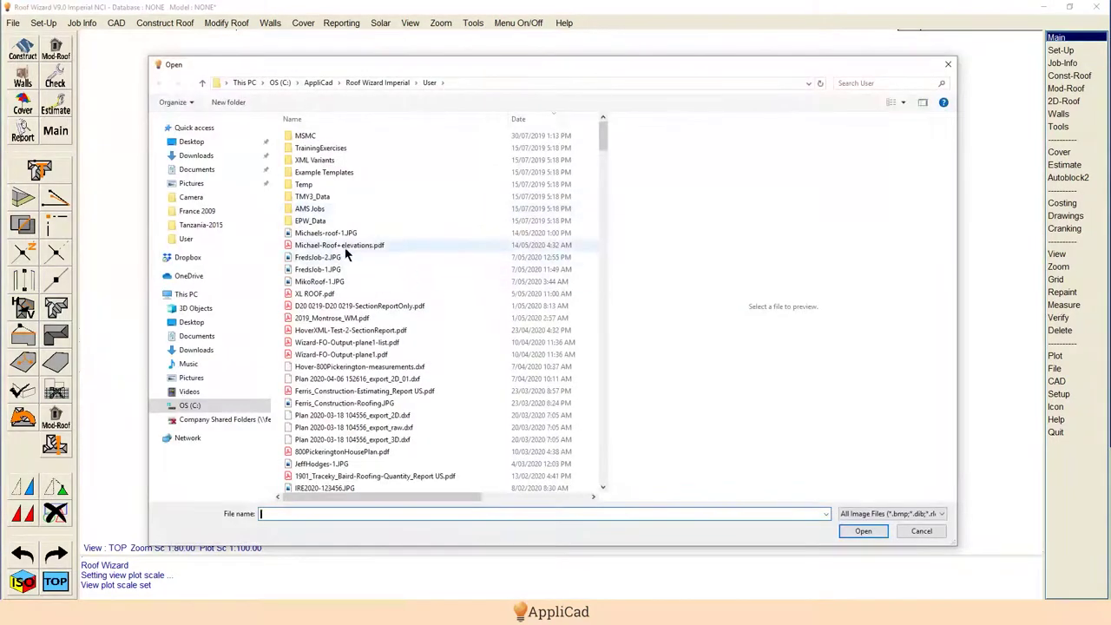
left_click(399, 246)
left_click(862, 530)
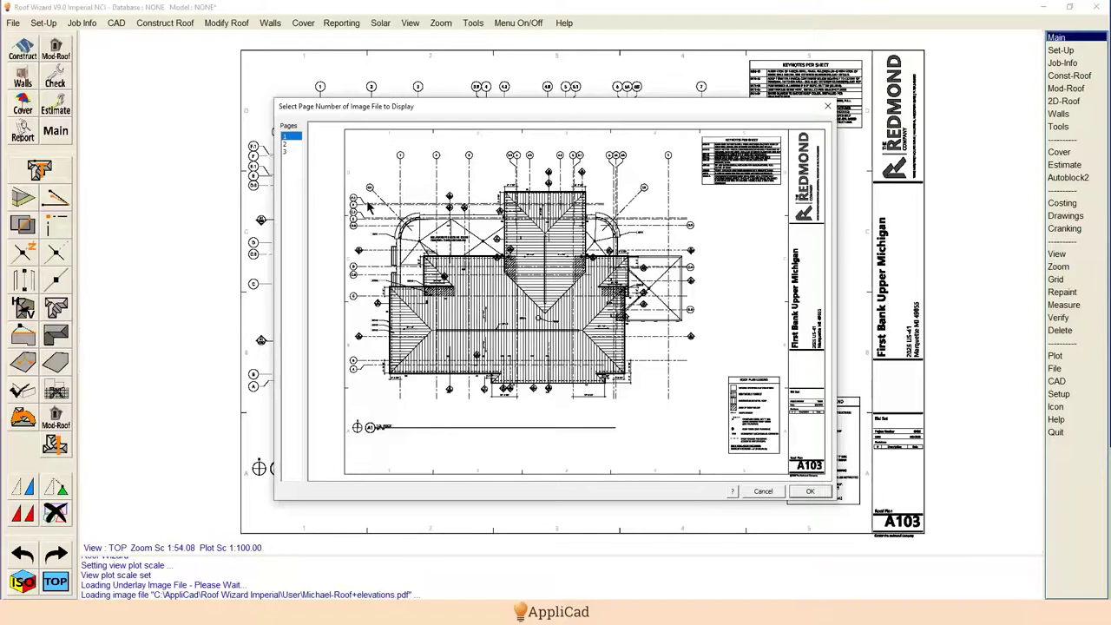
Step: Preview PDF pages 2 and 3, then use page 1's A103 roof plan as the underlay
left_click(286, 144)
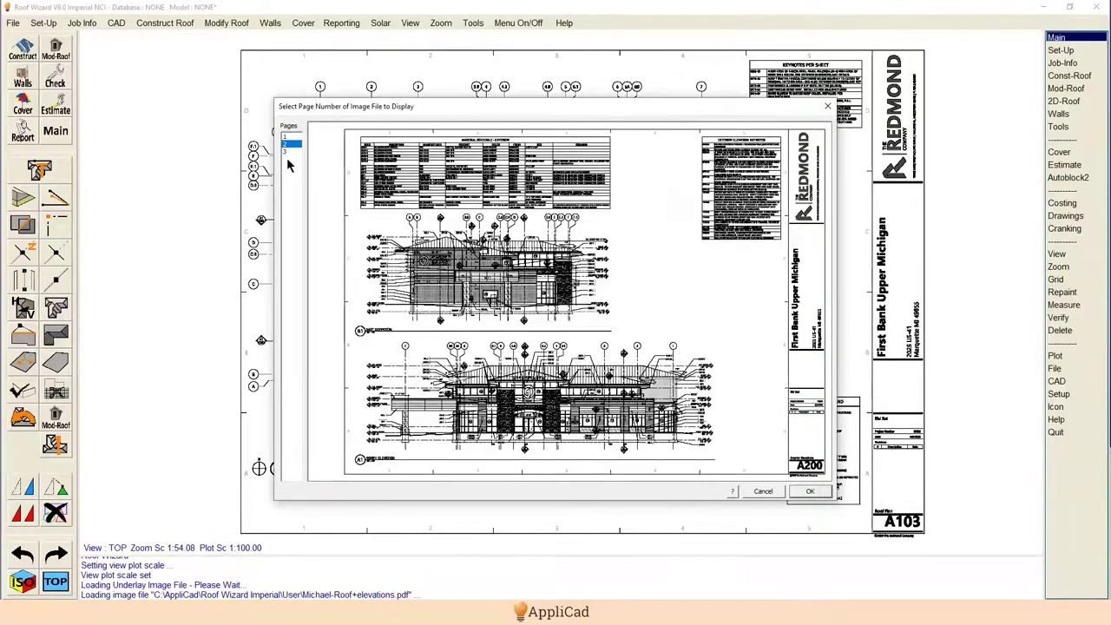
left_click(287, 152)
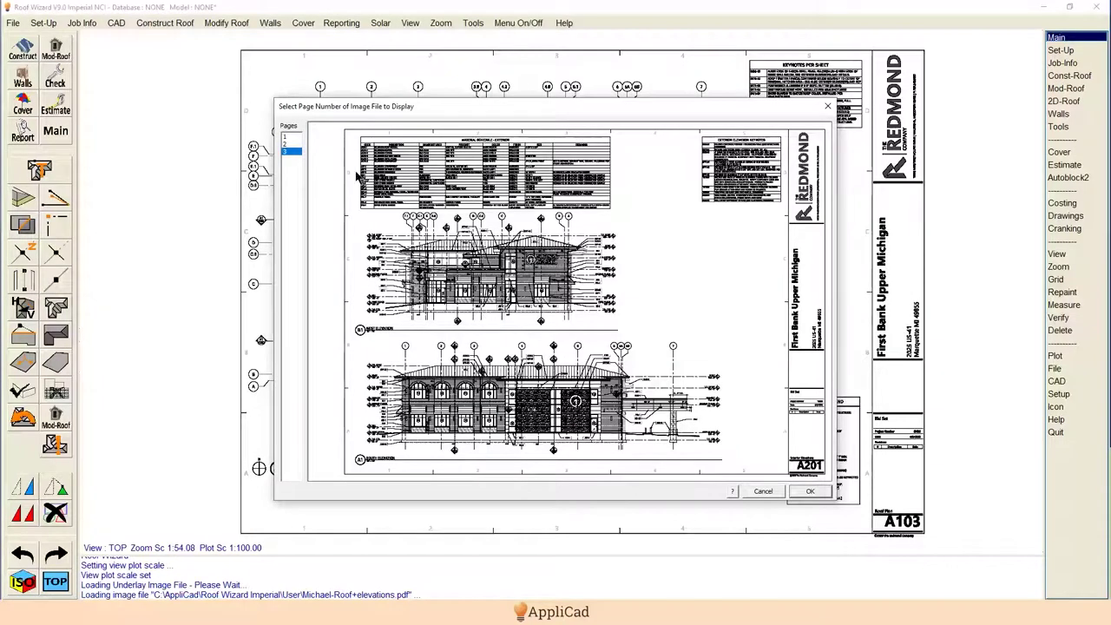
left_click(289, 137)
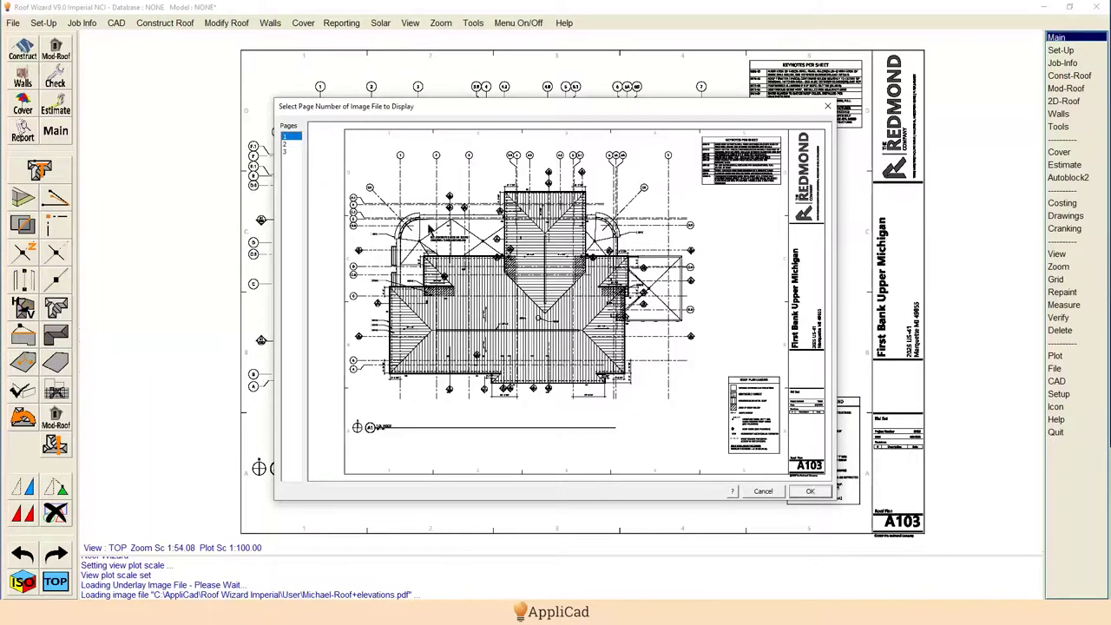
left_click(807, 491)
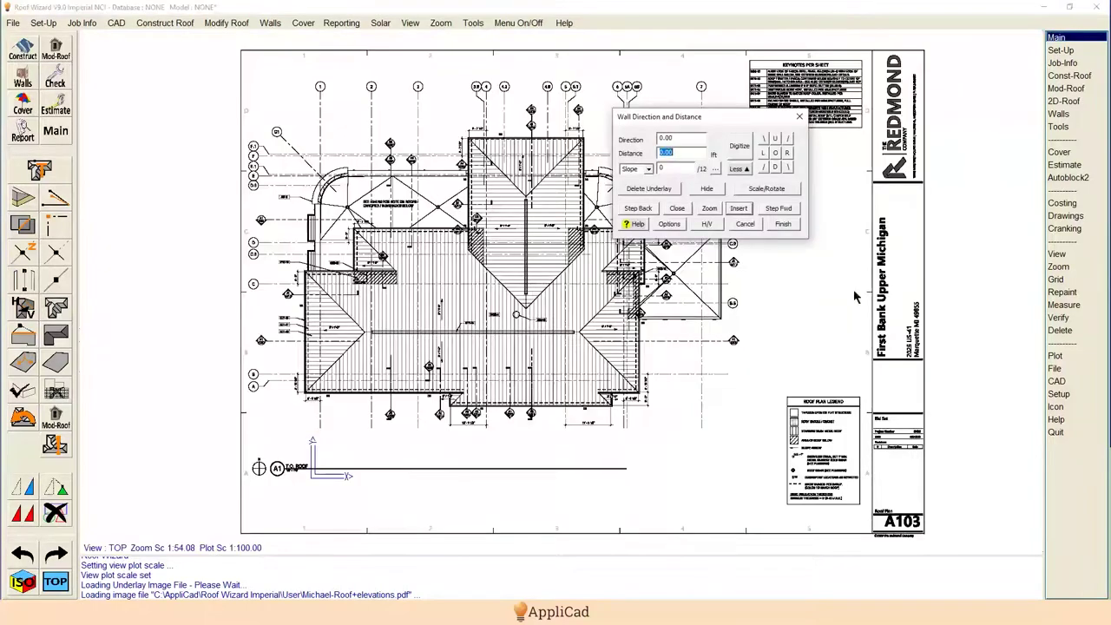
Step: Save the work as model 2 in the Michaels-roof.dab database
left_click(770, 190)
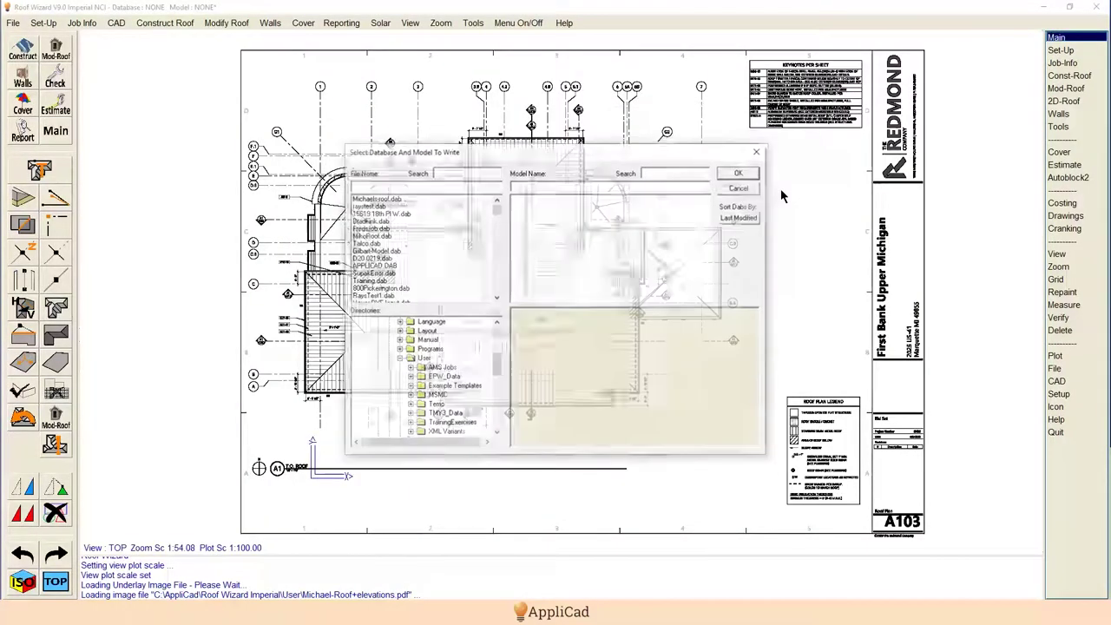
left_click(382, 198)
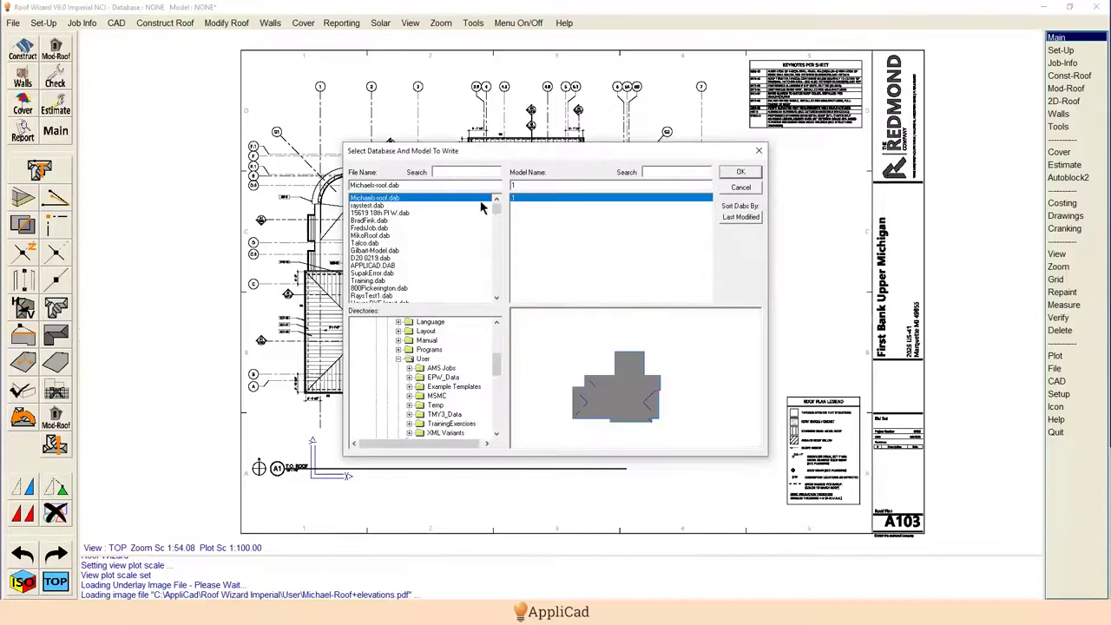
left_click(696, 185)
type("2")
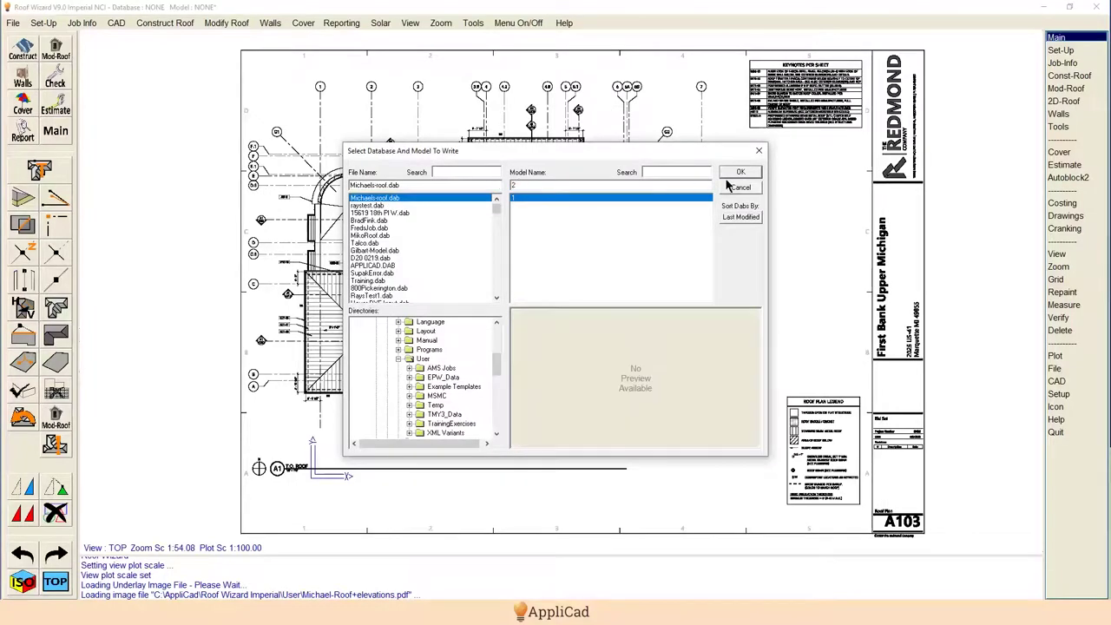
left_click(733, 174)
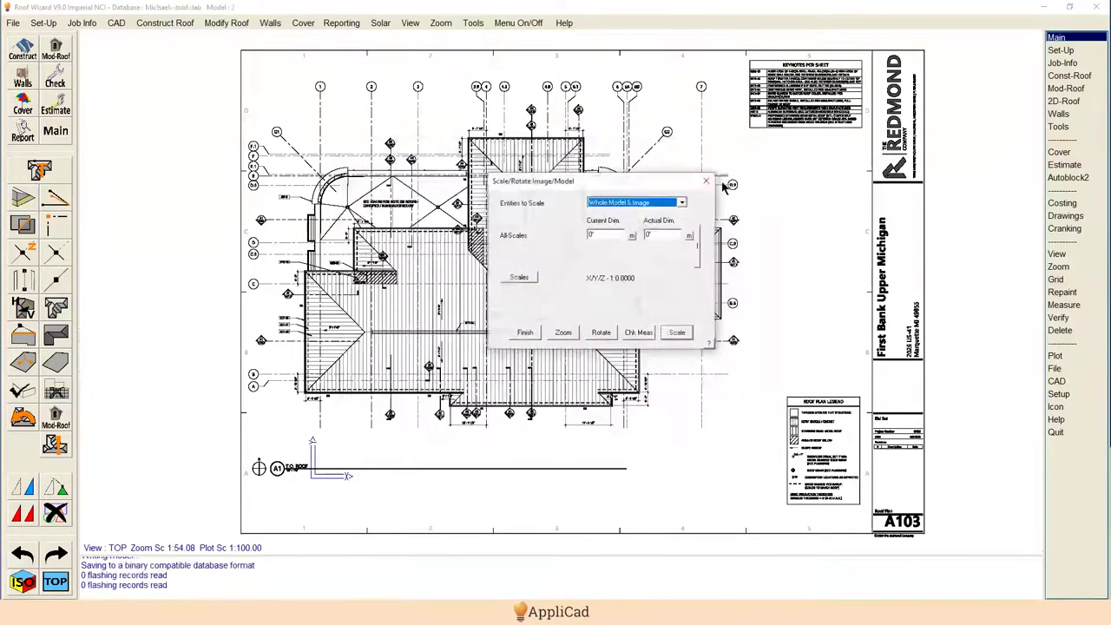
Step: Measure the plan dimension and rescale the underlay so it reads 17' 5 1/2"
left_click(632, 236)
scroll(524, 402, "up", 5)
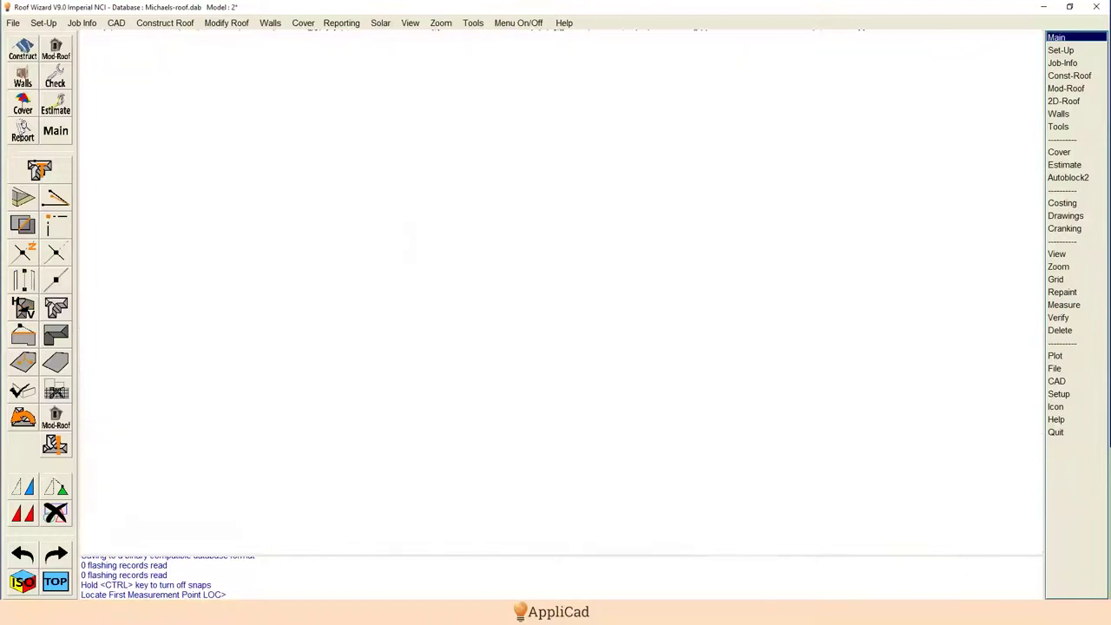
scroll(358, 386, "up", 3)
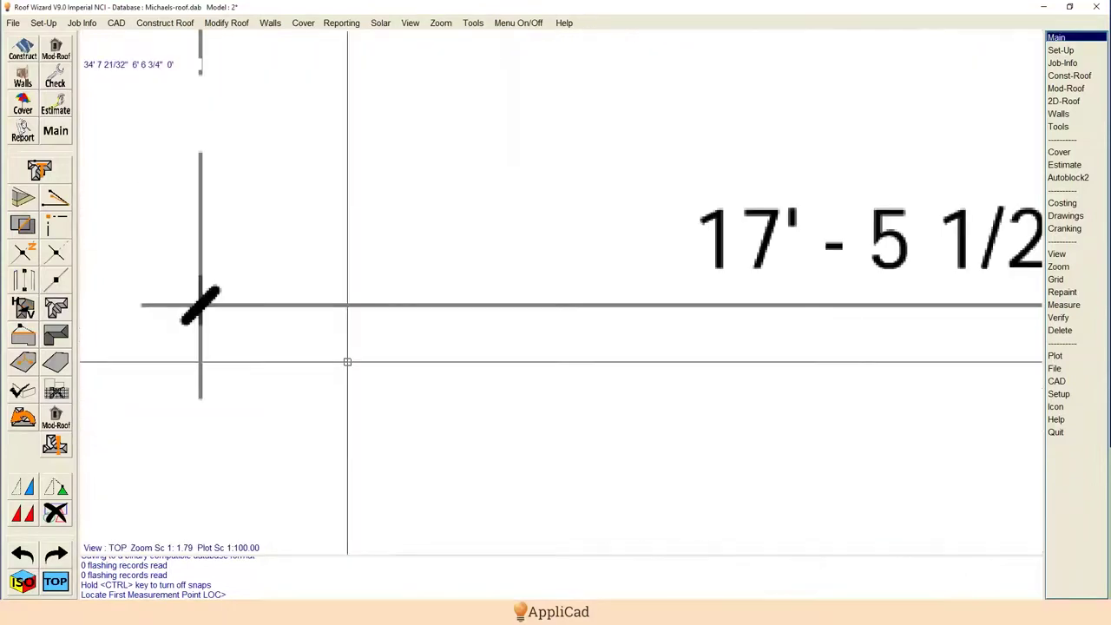
left_click(200, 305)
scroll(199, 305, "down", 3)
scroll(433, 306, "up", 3)
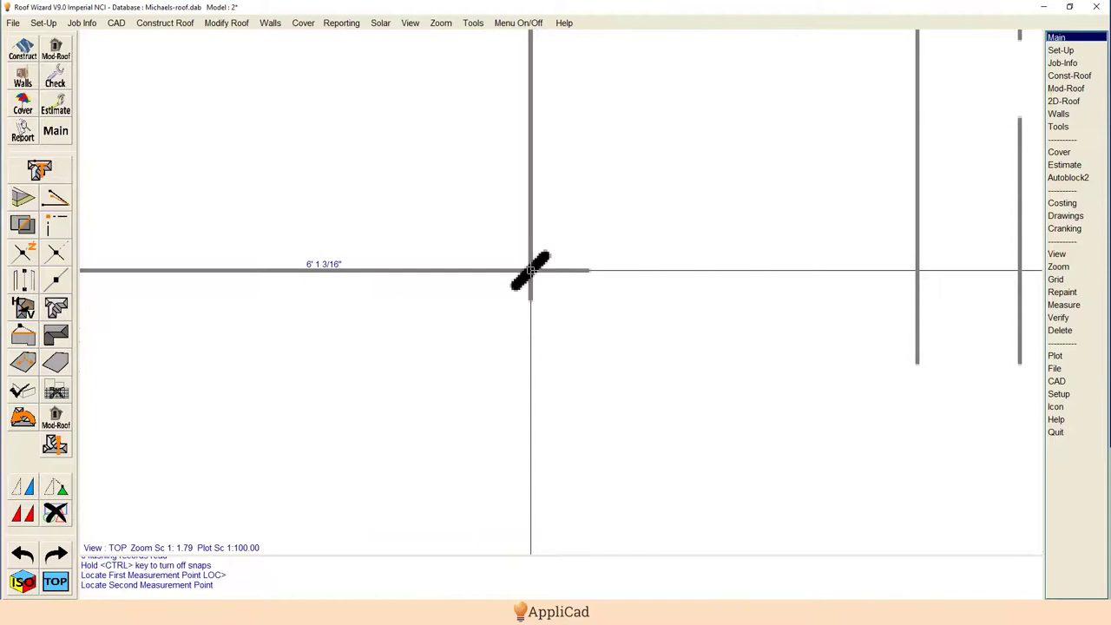
left_click(530, 270)
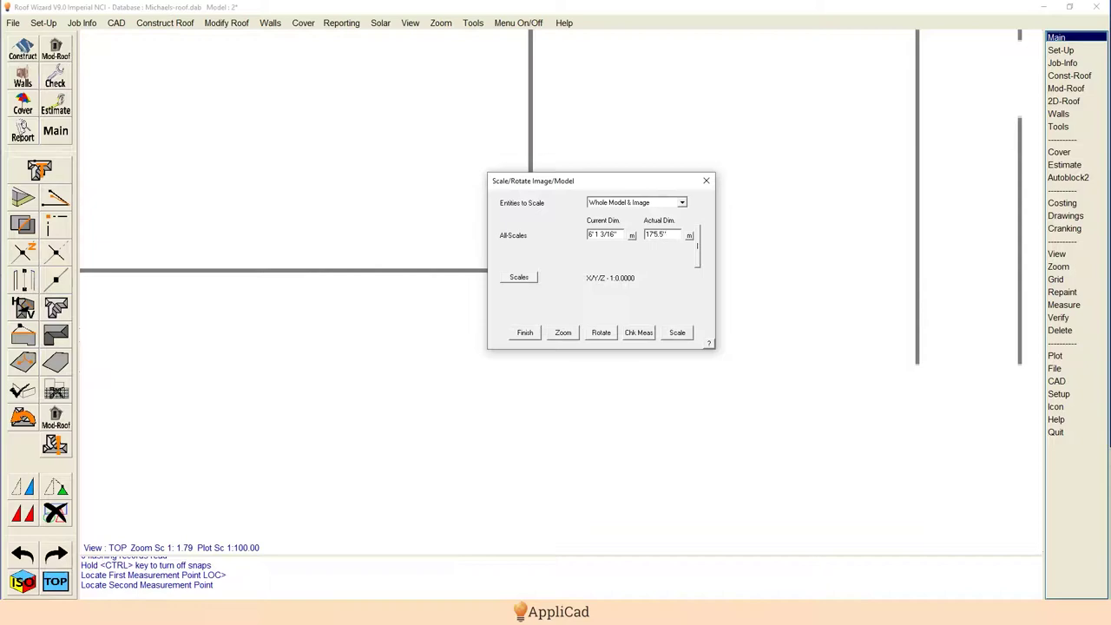
left_click(689, 235)
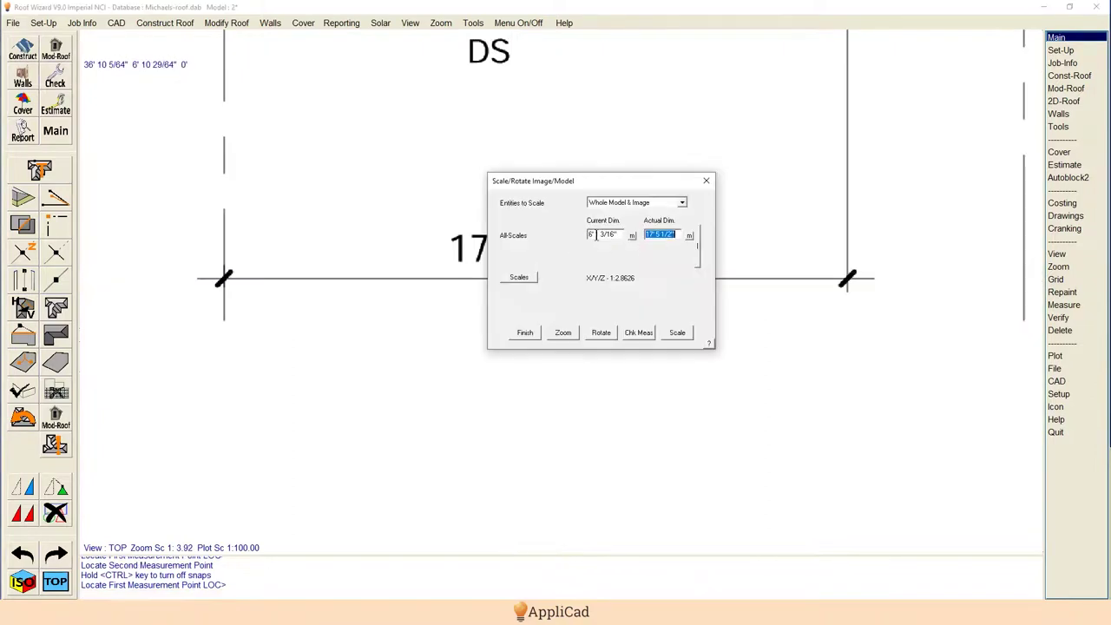
left_click(677, 332)
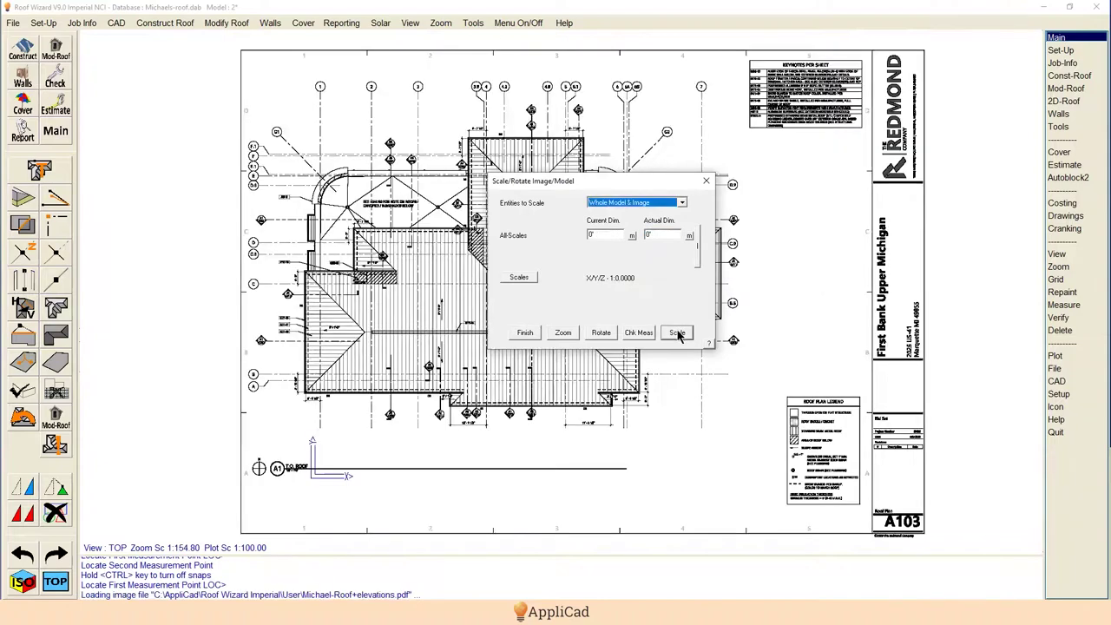
left_click(522, 334)
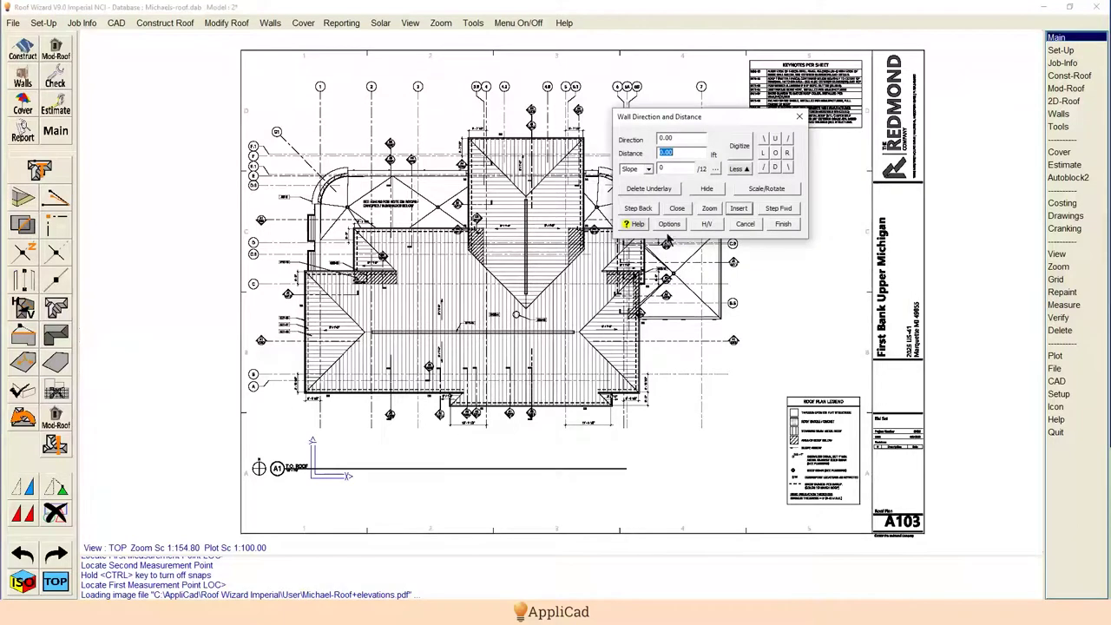
Step: Accept the digitising snap settings and place the first wall point at the lower-left corner
right_click(746, 154)
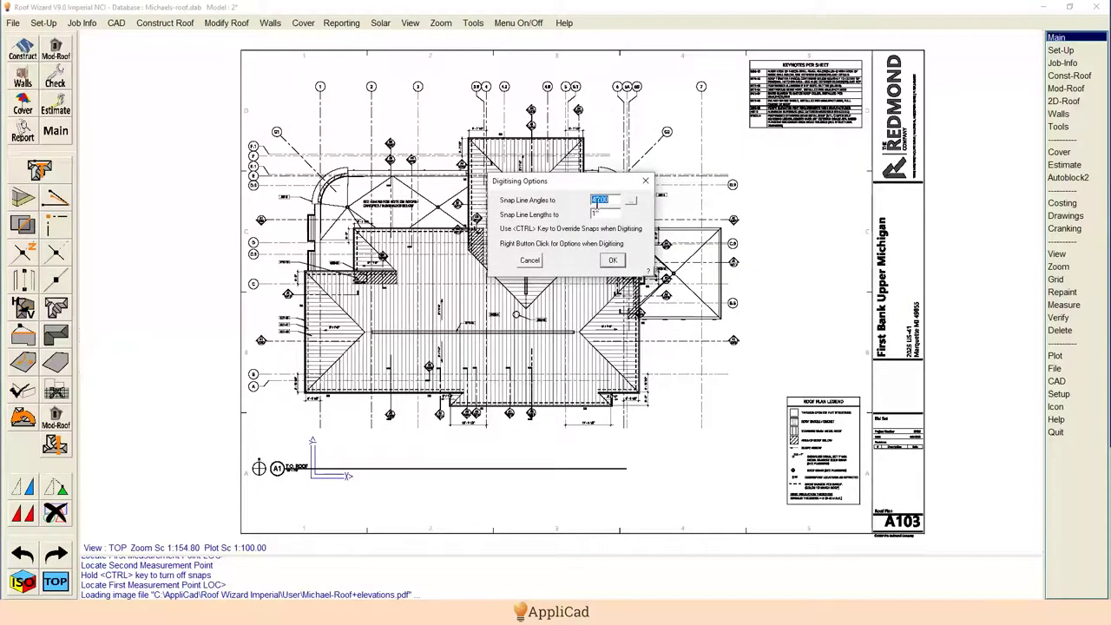
left_click(611, 262)
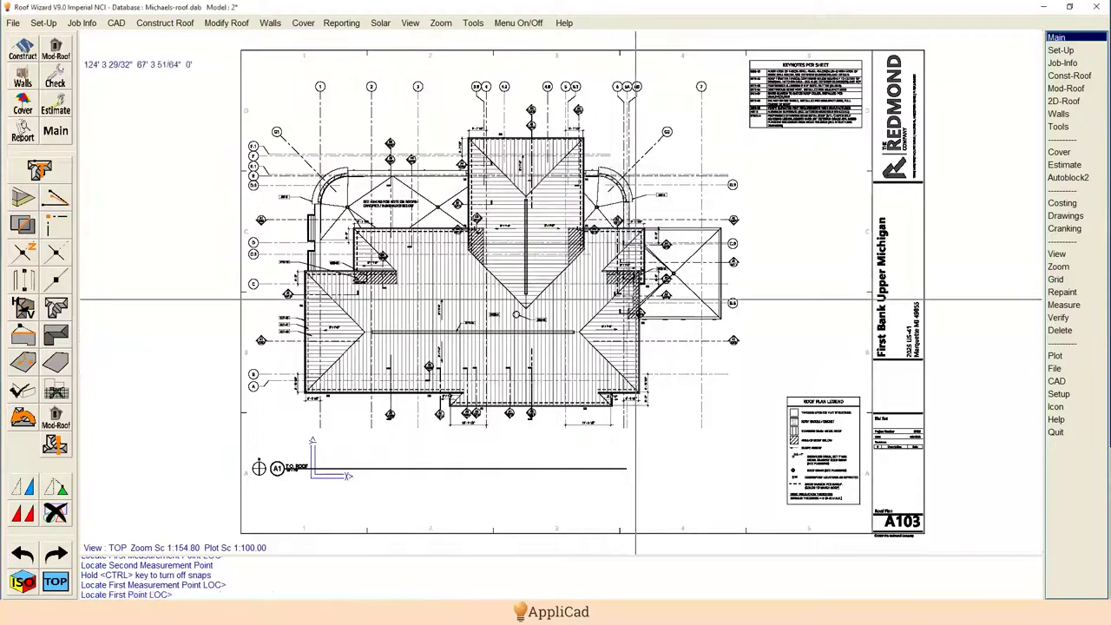
scroll(330, 393, "up", 10)
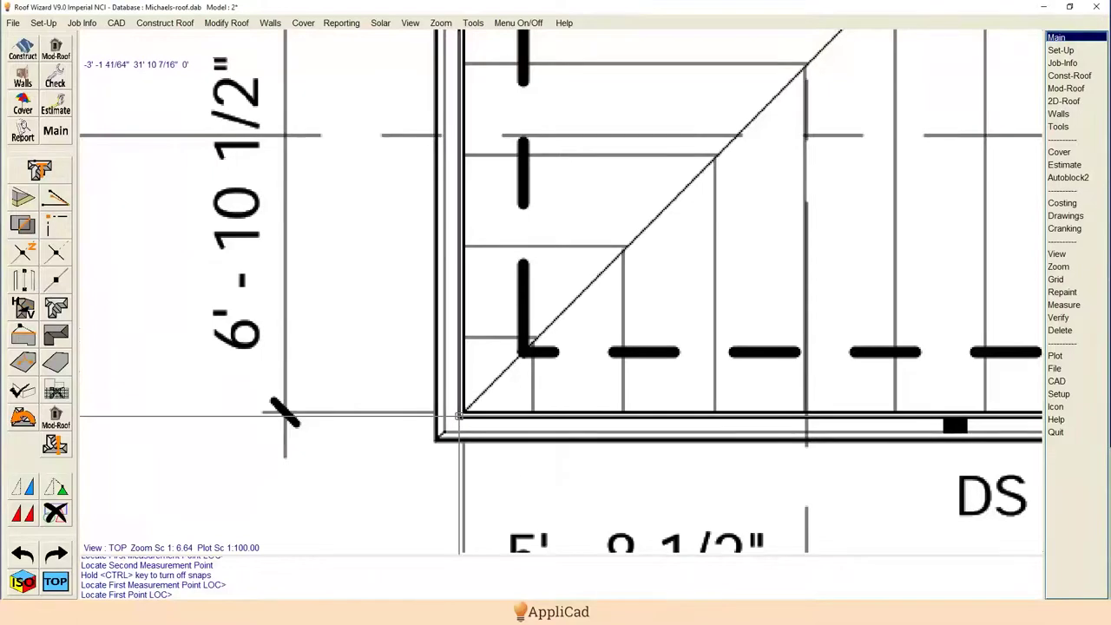
left_click(458, 416)
Step: Pick the inner and hatched corners, then finish and close the roof outline
scroll(388, 422, "down", 6)
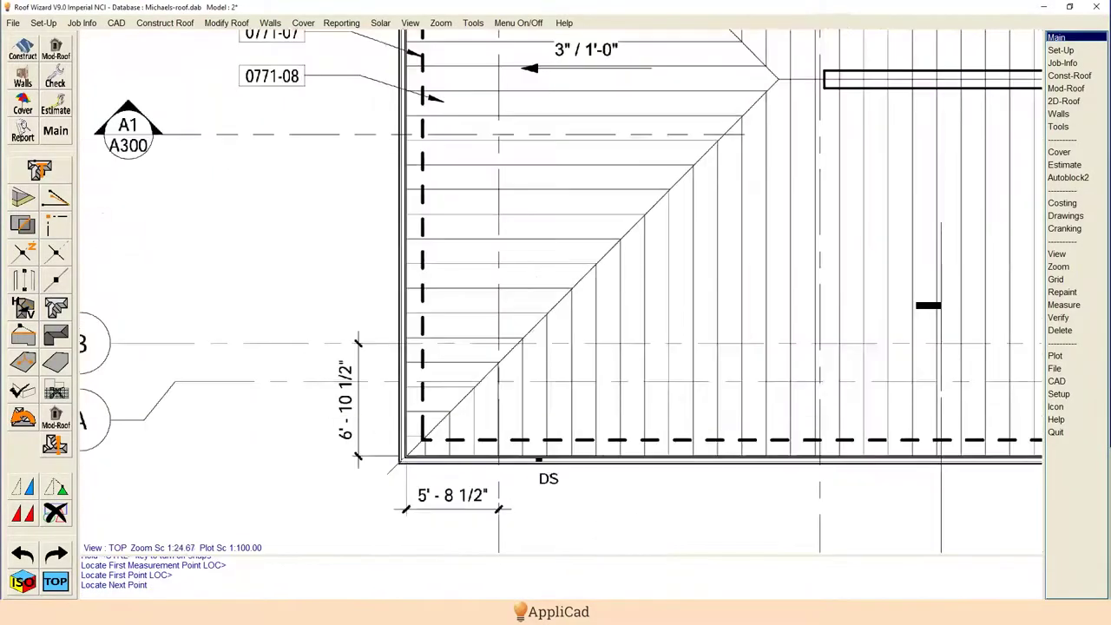
scroll(401, 86, "up", 7)
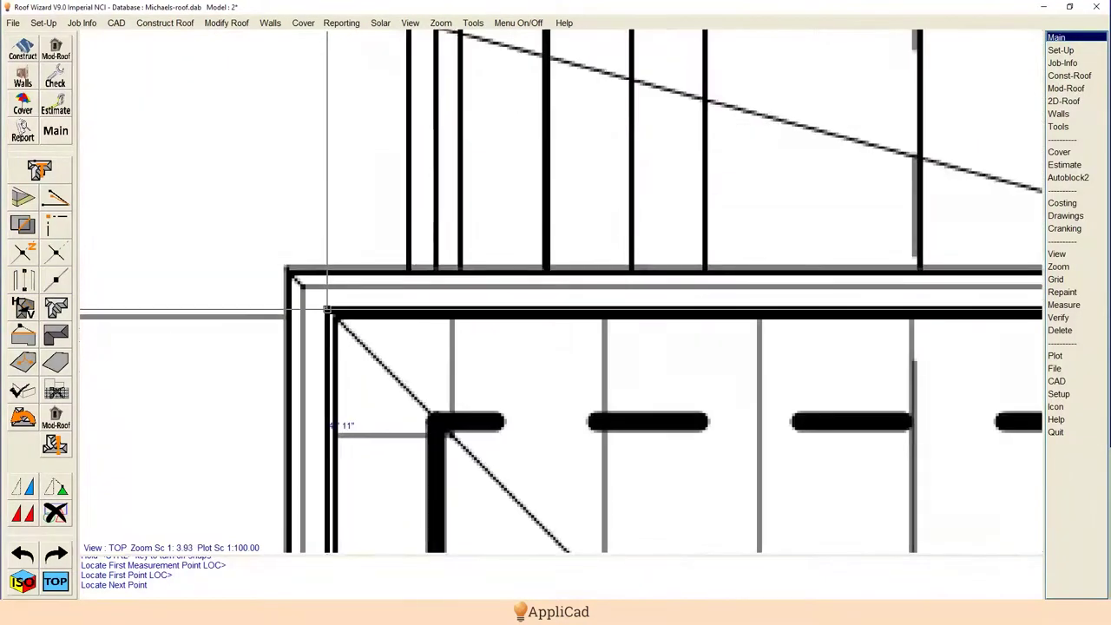
left_click(327, 310)
scroll(272, 327, "down", 9)
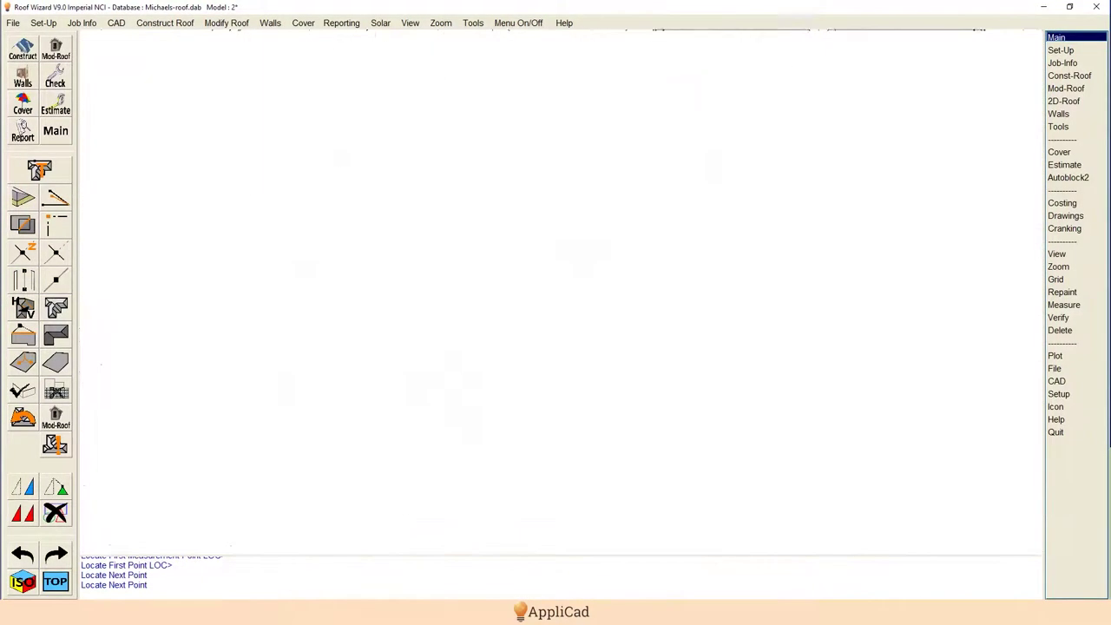
scroll(738, 251, "up", 6)
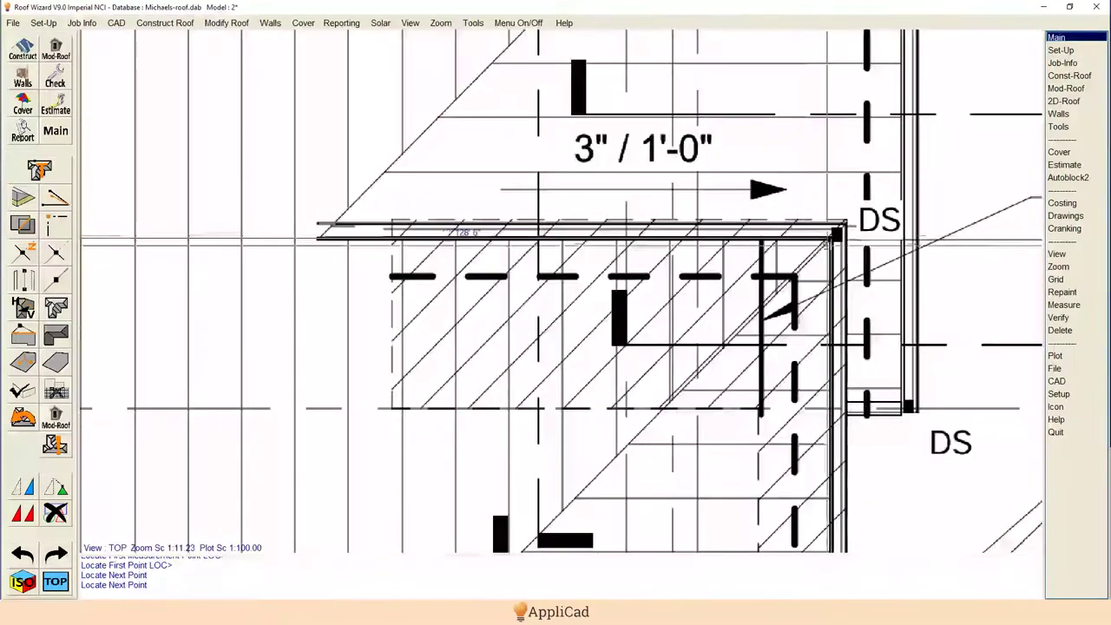
left_click(836, 232)
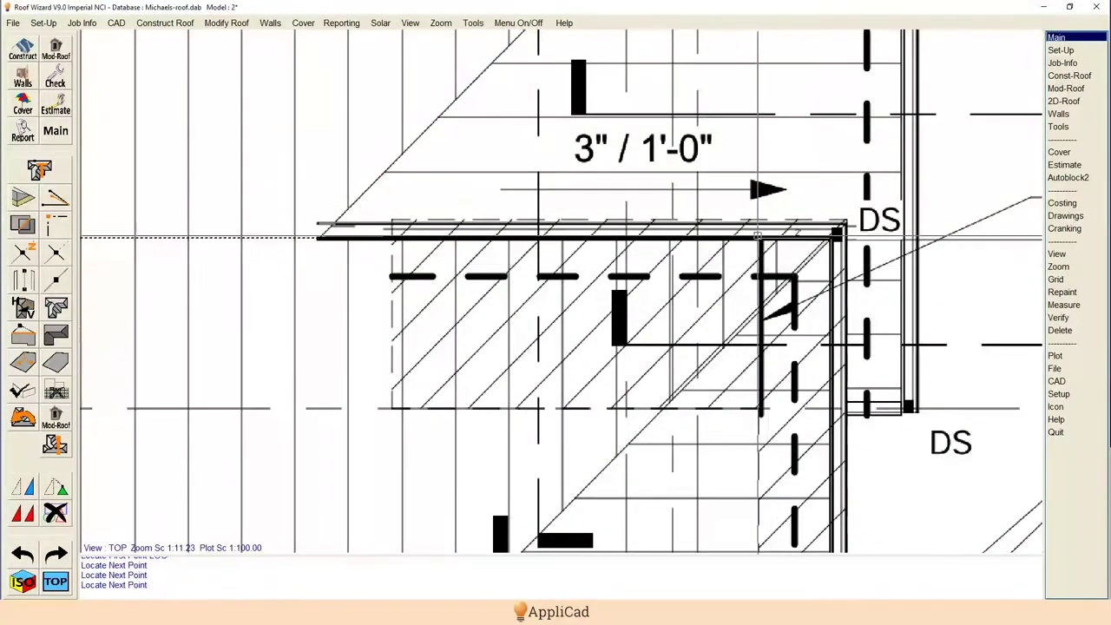
scroll(775, 208, "down", 5)
scroll(694, 243, "down", 4)
scroll(694, 243, "up", 3)
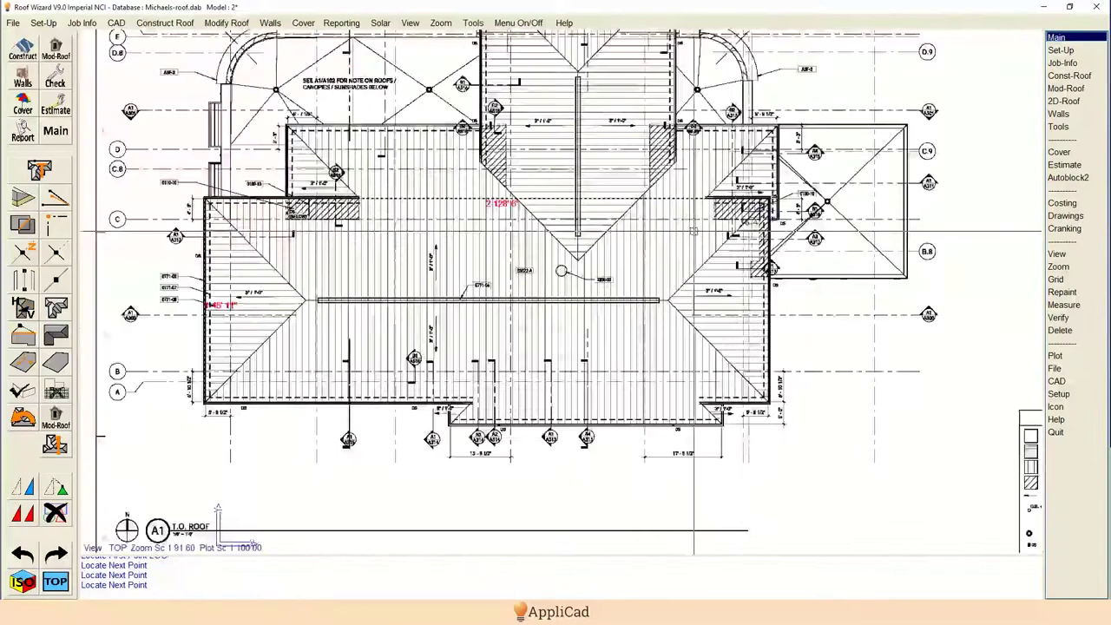
right_click(694, 243)
left_click(537, 212)
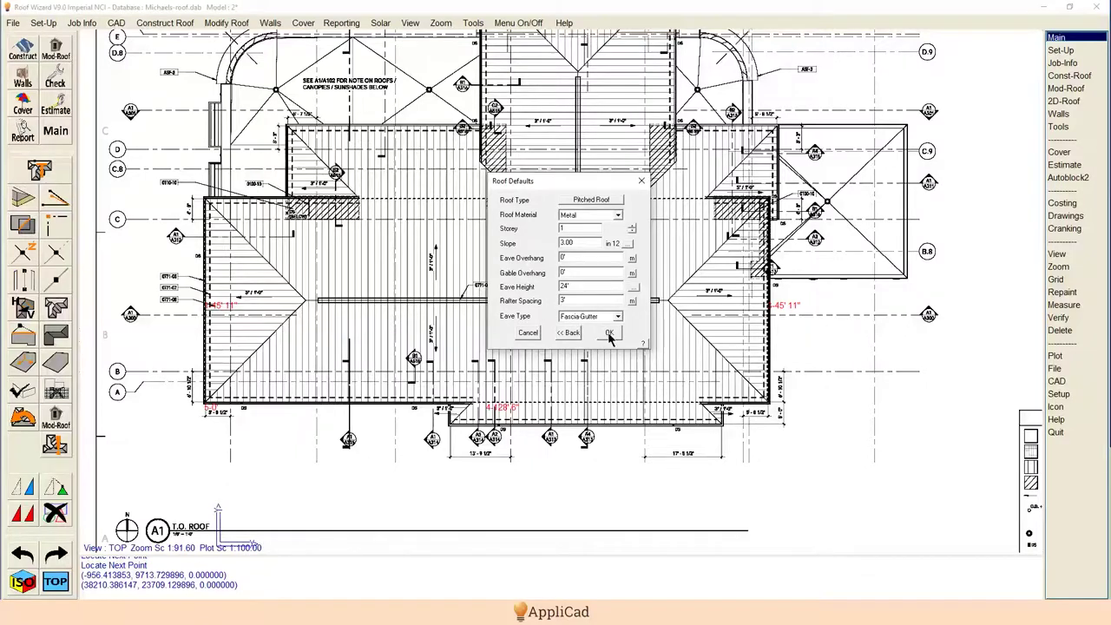
Step: Accept the metal pitched roof at 3:00 in 12 slope and build it without modifications
left_click(610, 335)
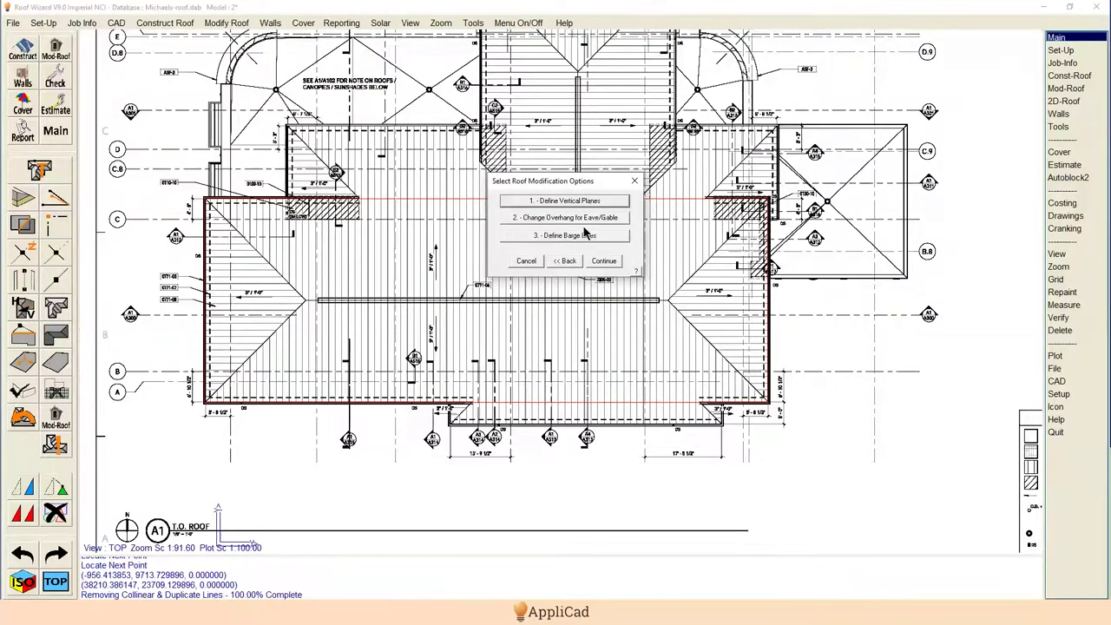
left_click(603, 261)
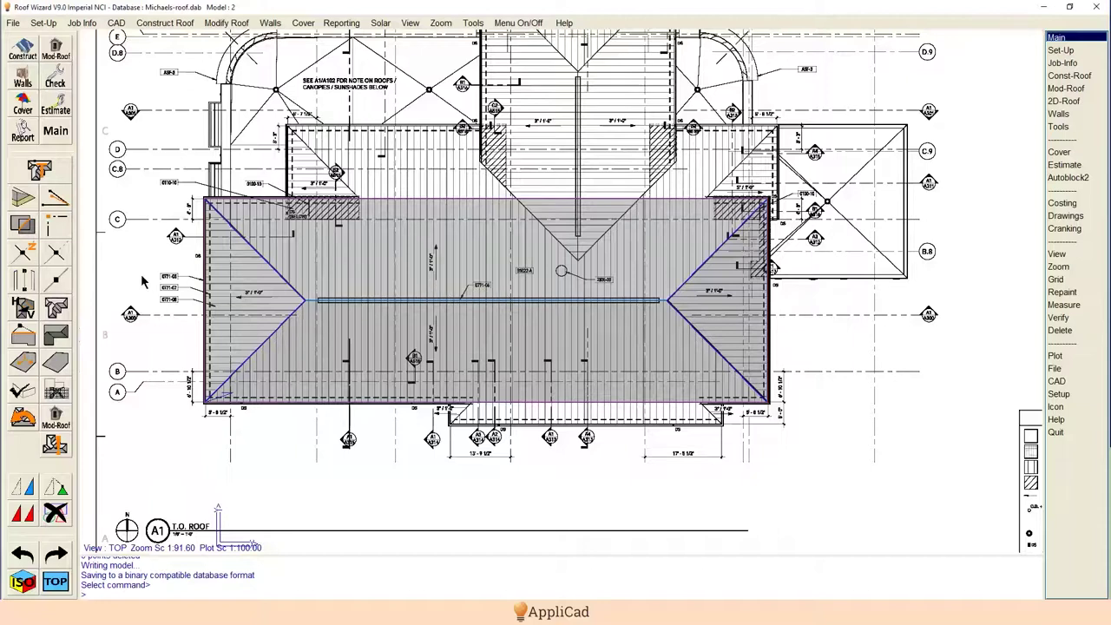
Step: Make a first simple porch attempt on the bottom wall line, then abandon it
left_click(23, 198)
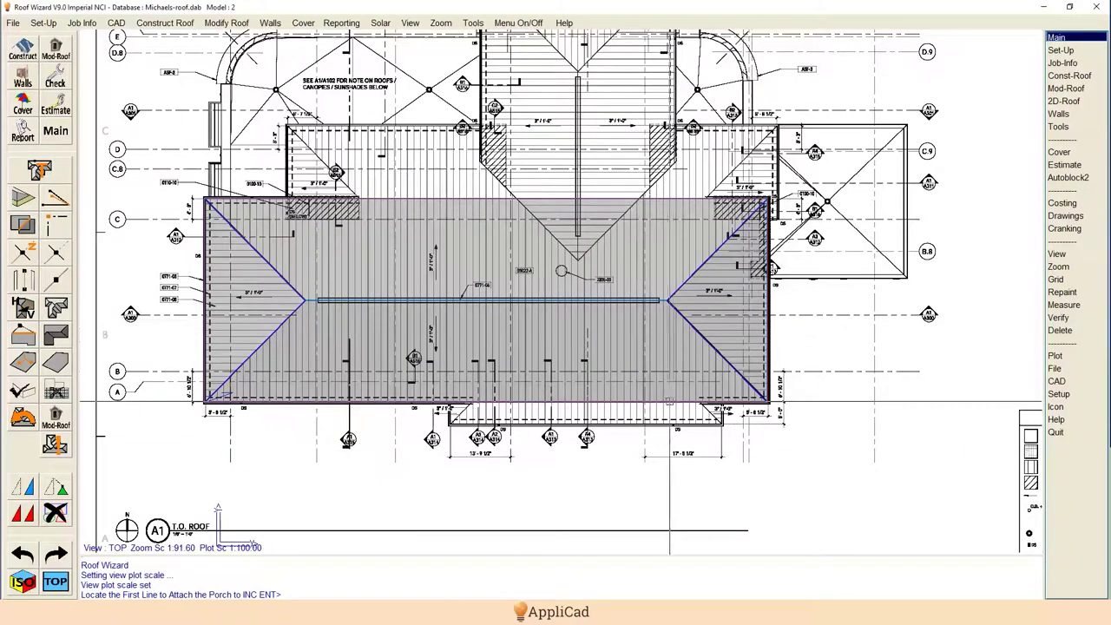
left_click(673, 402)
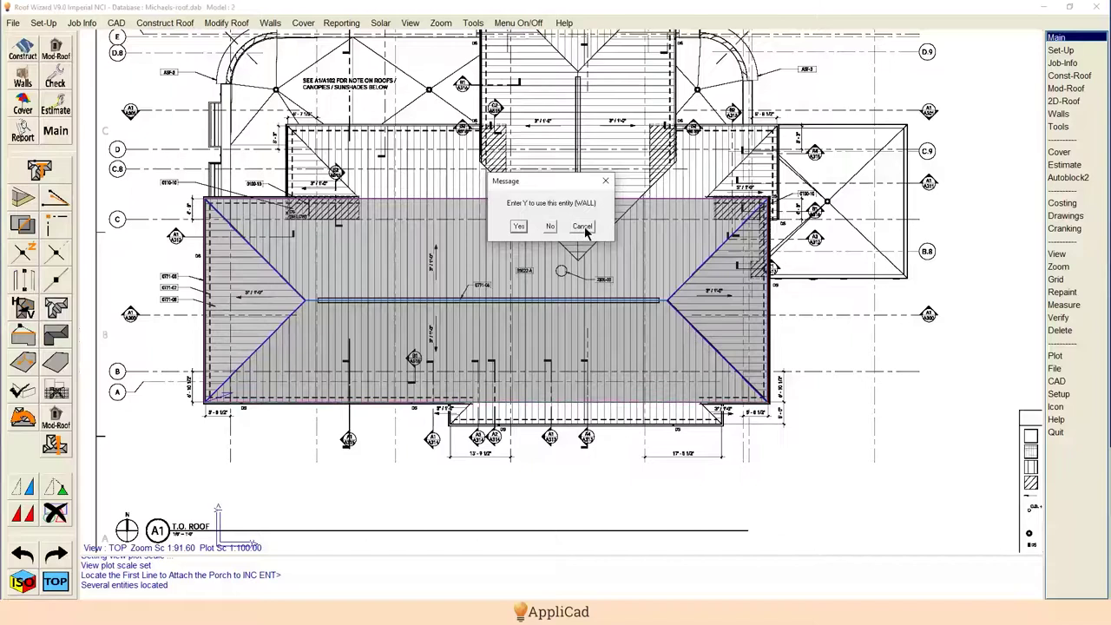
left_click(518, 226)
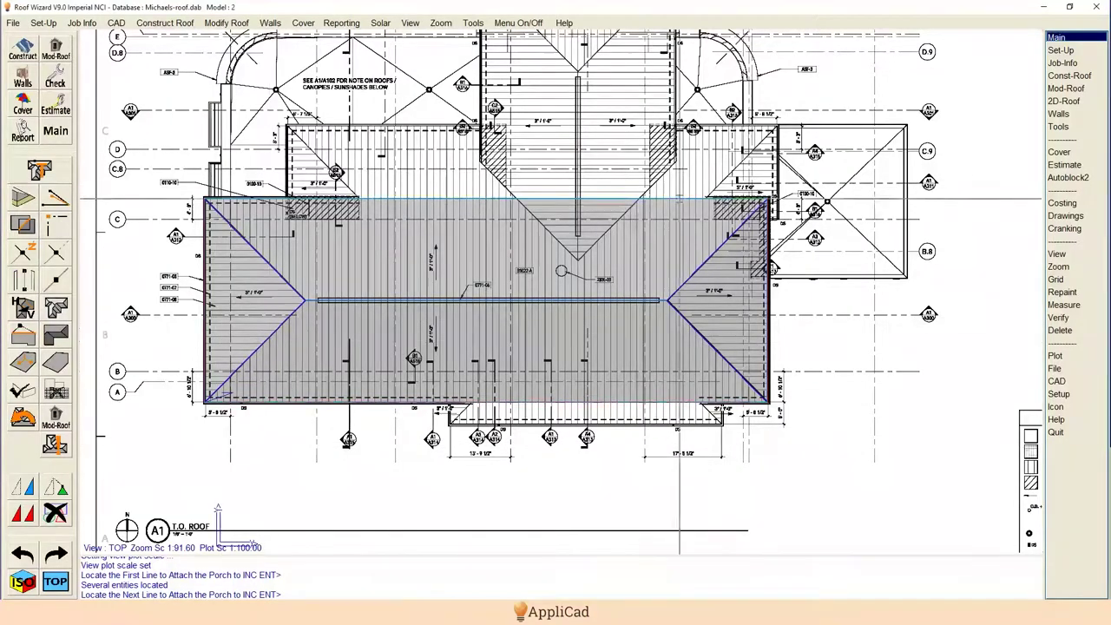
left_click(678, 199)
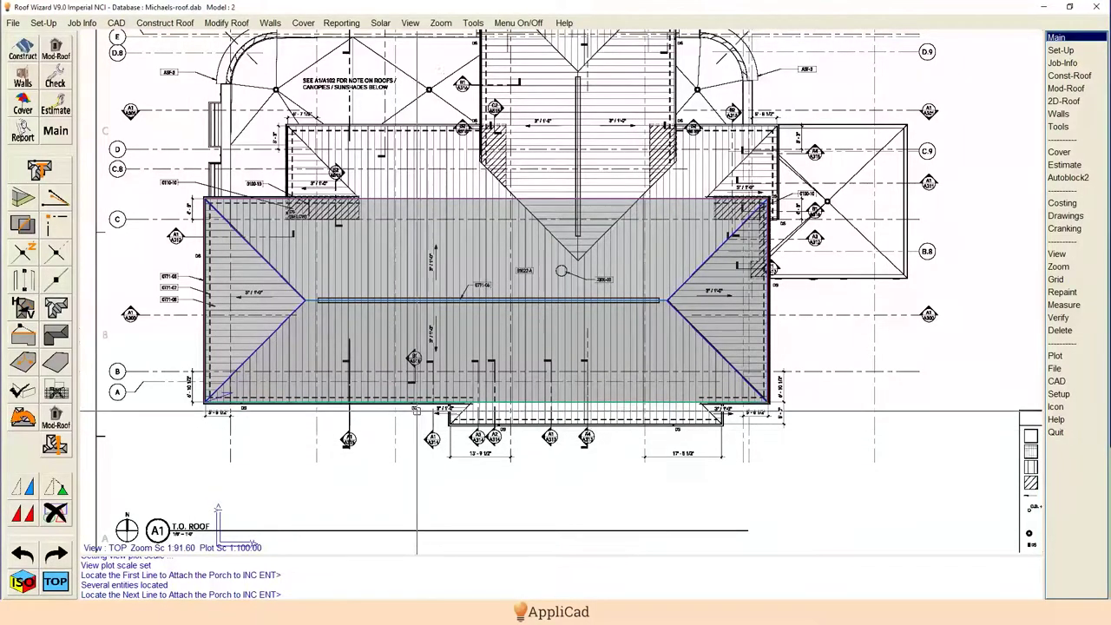
left_click(579, 434)
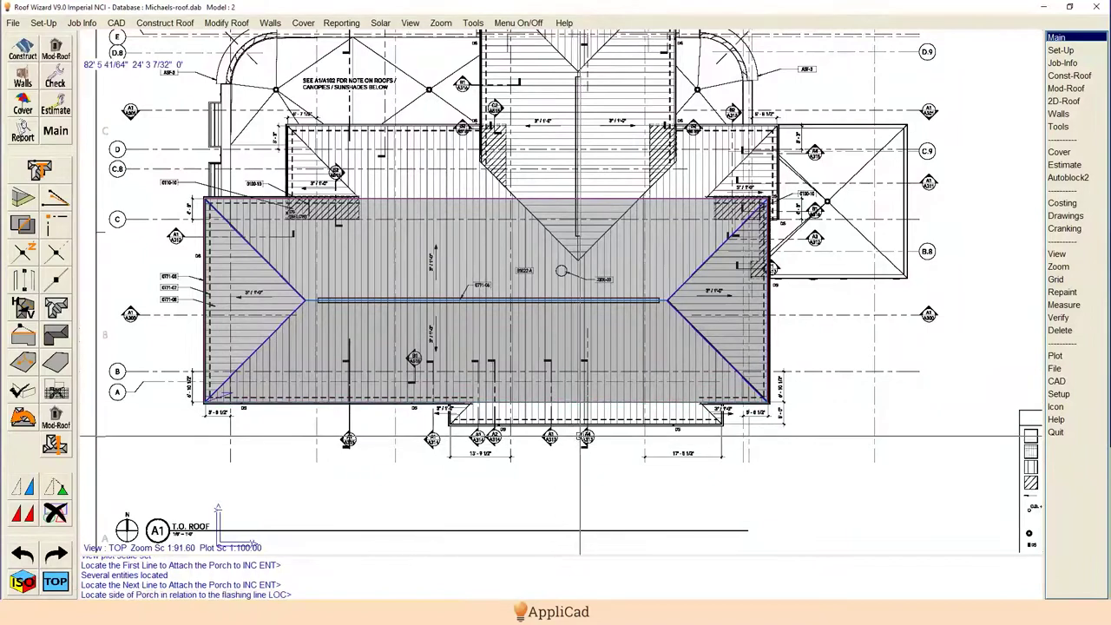
left_click(581, 435)
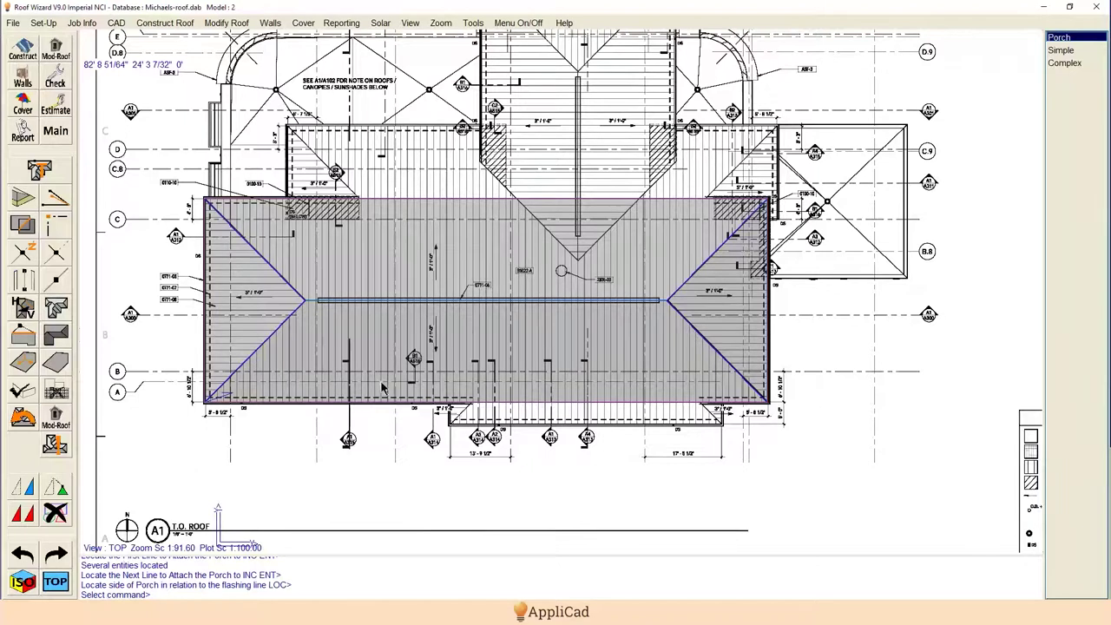
Step: Restart the simple porch on the bottom wall line, choosing its attach line and side
left_click(22, 198)
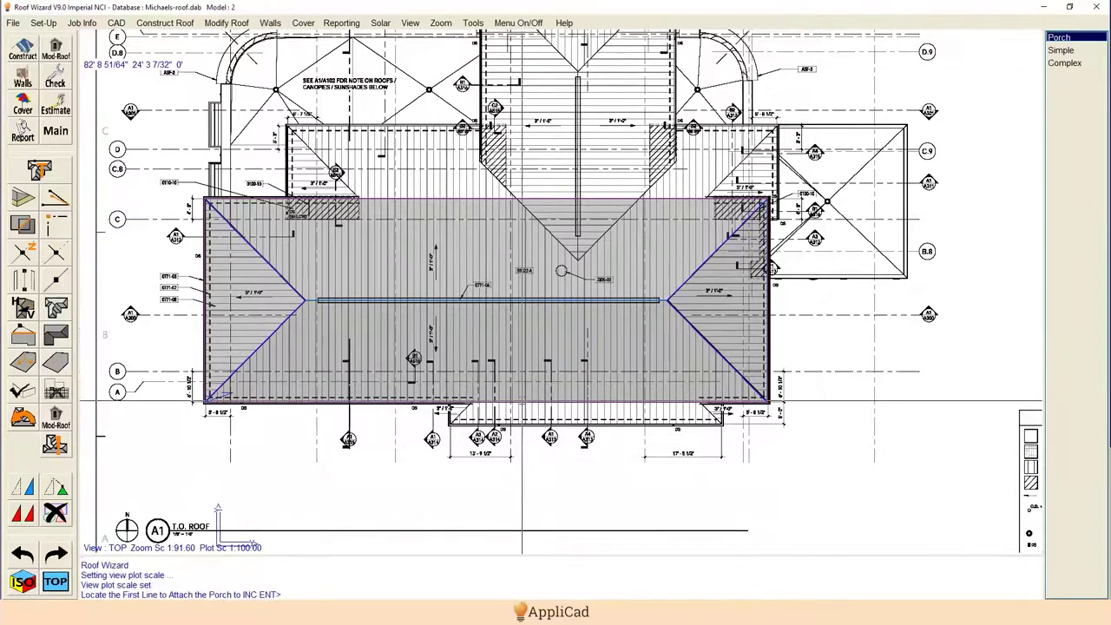
left_click(482, 401)
left_click(519, 226)
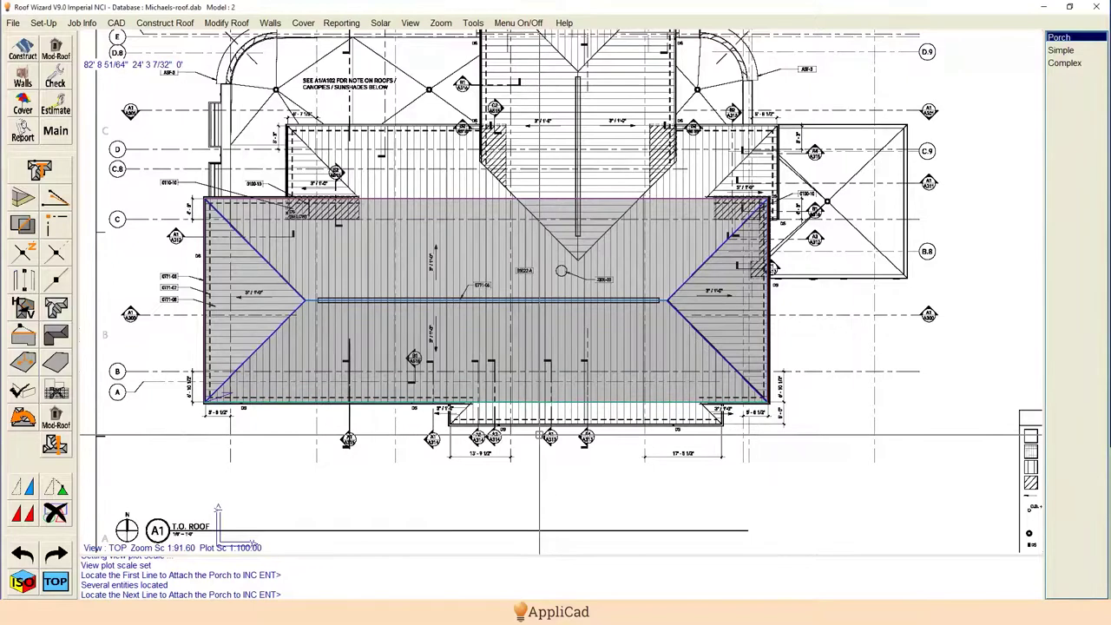
left_click(453, 439)
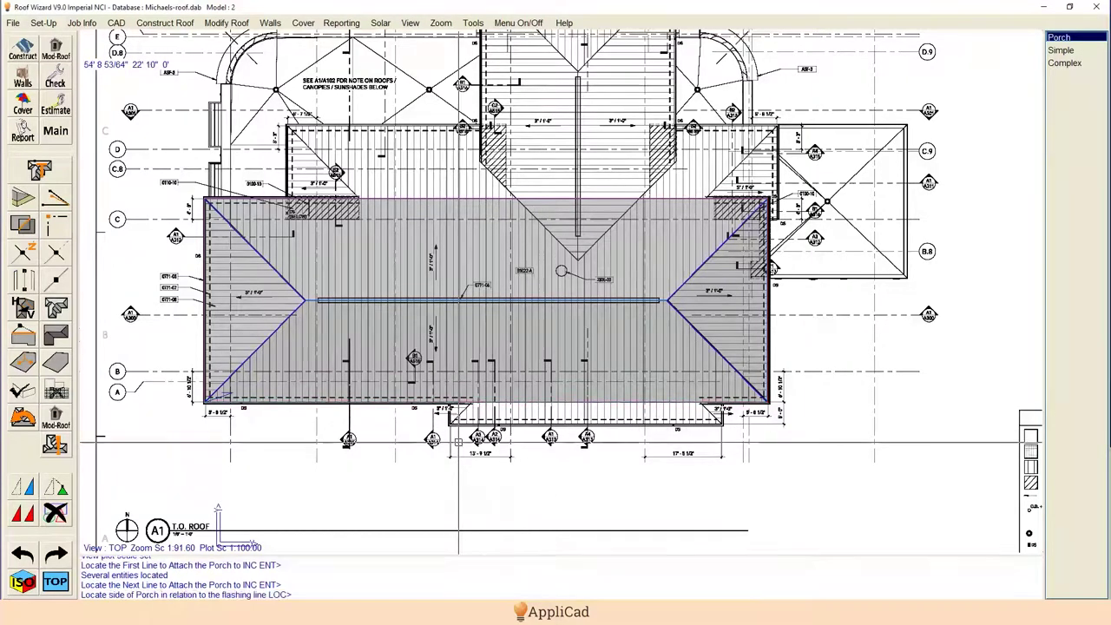
left_click(446, 437)
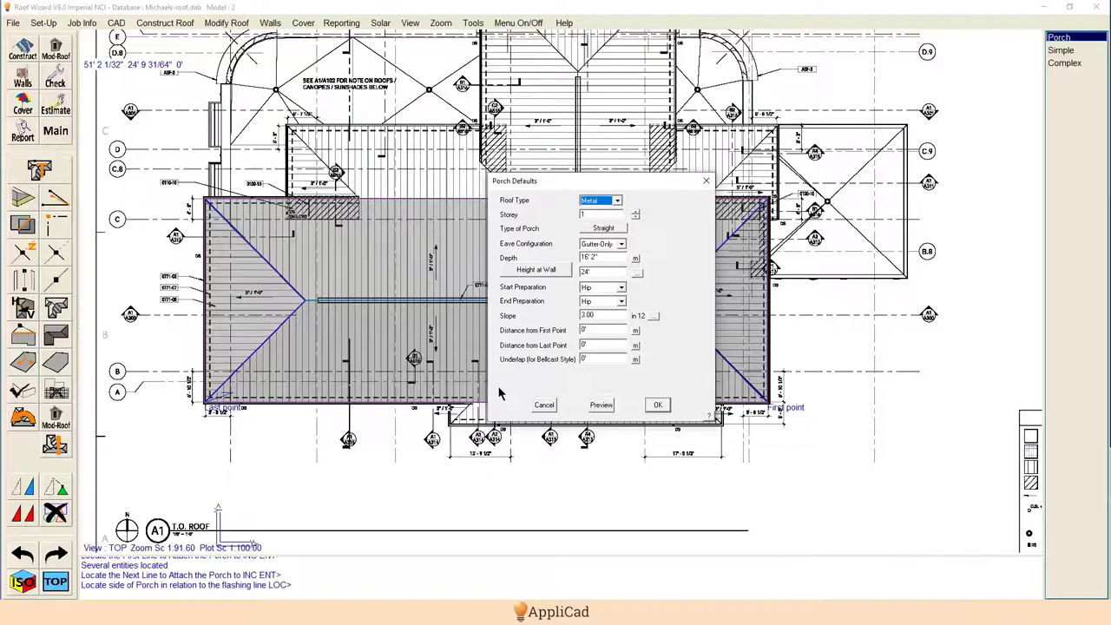
Step: Measure the porch's distance from the first point off the plan and round it to 10' 7"
left_click(635, 331)
scroll(756, 392, "up", 6)
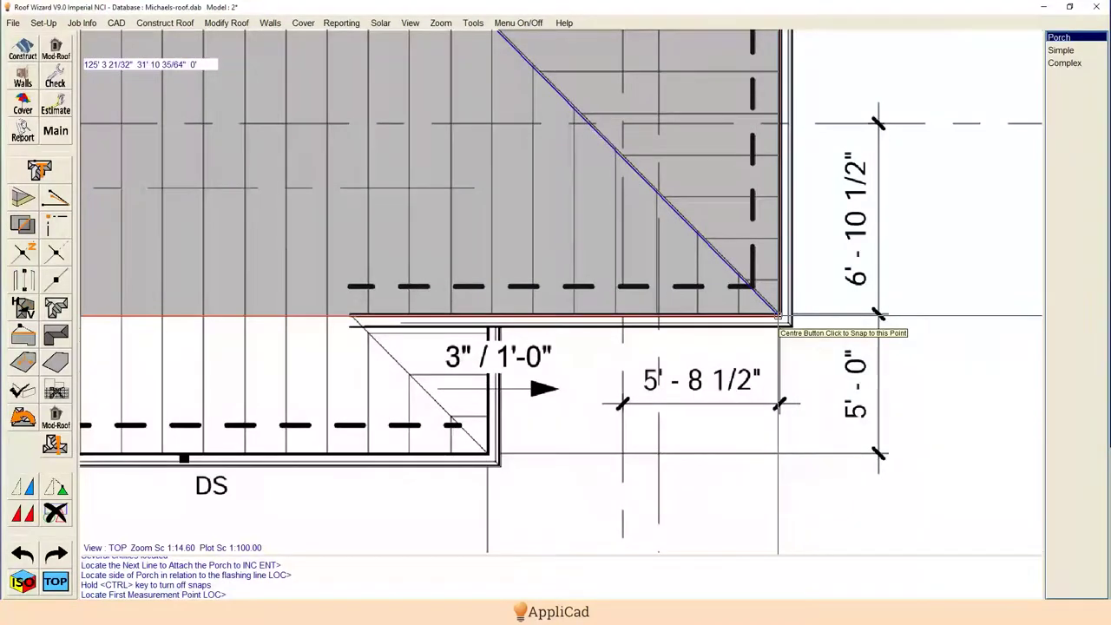
middle_click(778, 315)
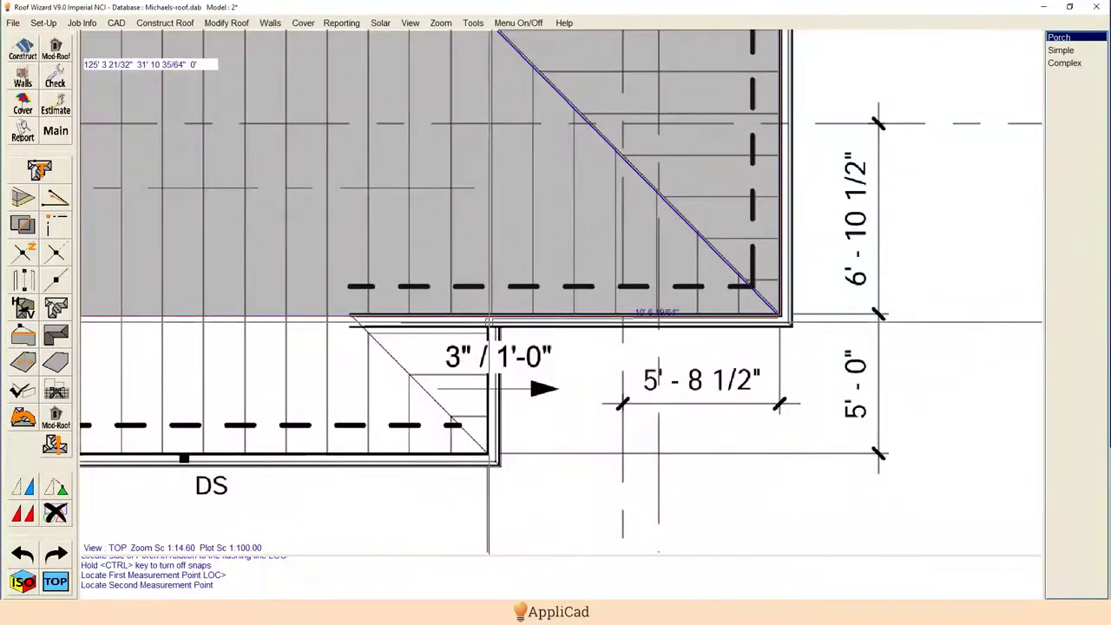
middle_click(489, 319)
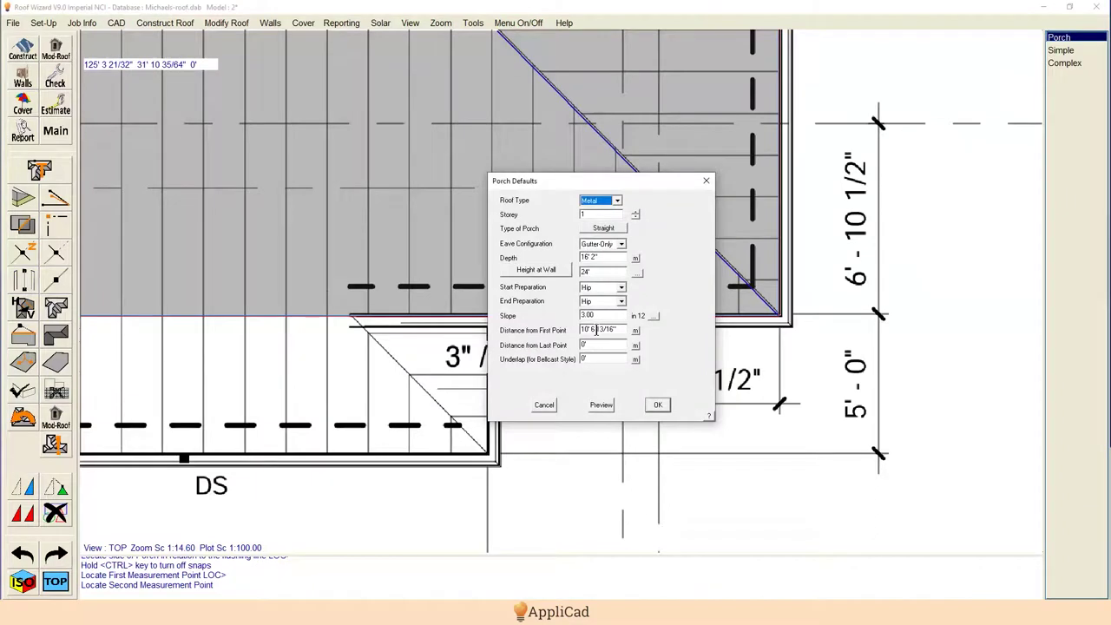
left_click_drag(592, 330, 611, 330)
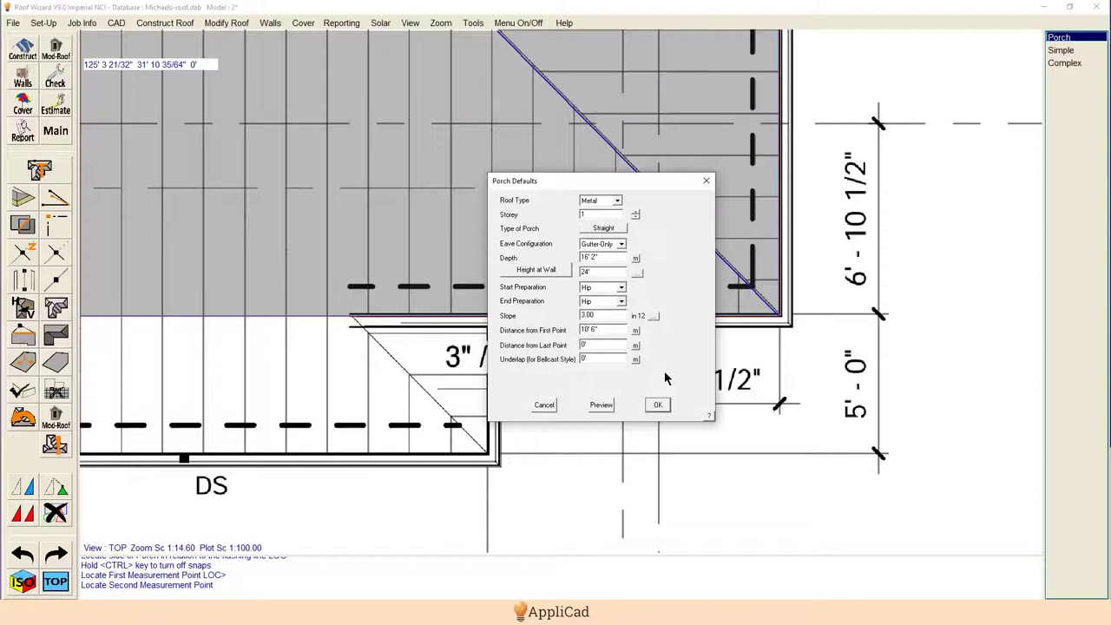
key("BackSpace")
type("7")
left_click(657, 404)
Step: Measure the distance from the last point, change it to 56', and preview the porch
scroll(916, 370, "down", 5)
scroll(664, 352, "down", 3)
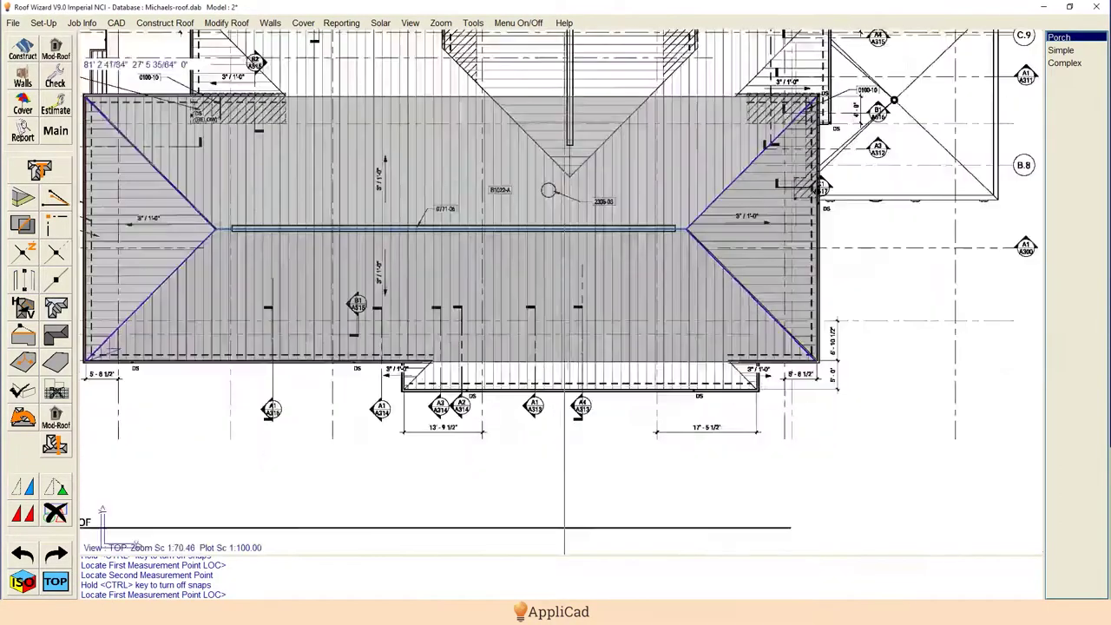
scroll(737, 364, "down", 2)
scroll(209, 466, "up", 5)
scroll(208, 373, "up", 3)
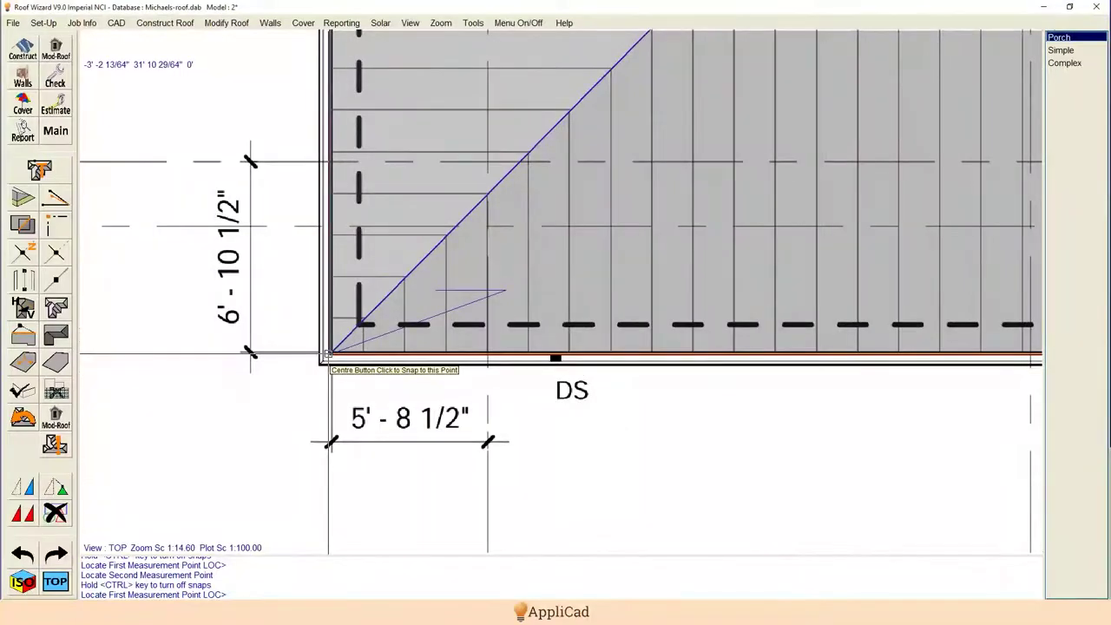
middle_click(328, 354)
scroll(655, 369, "down", 3)
scroll(785, 362, "up", 5)
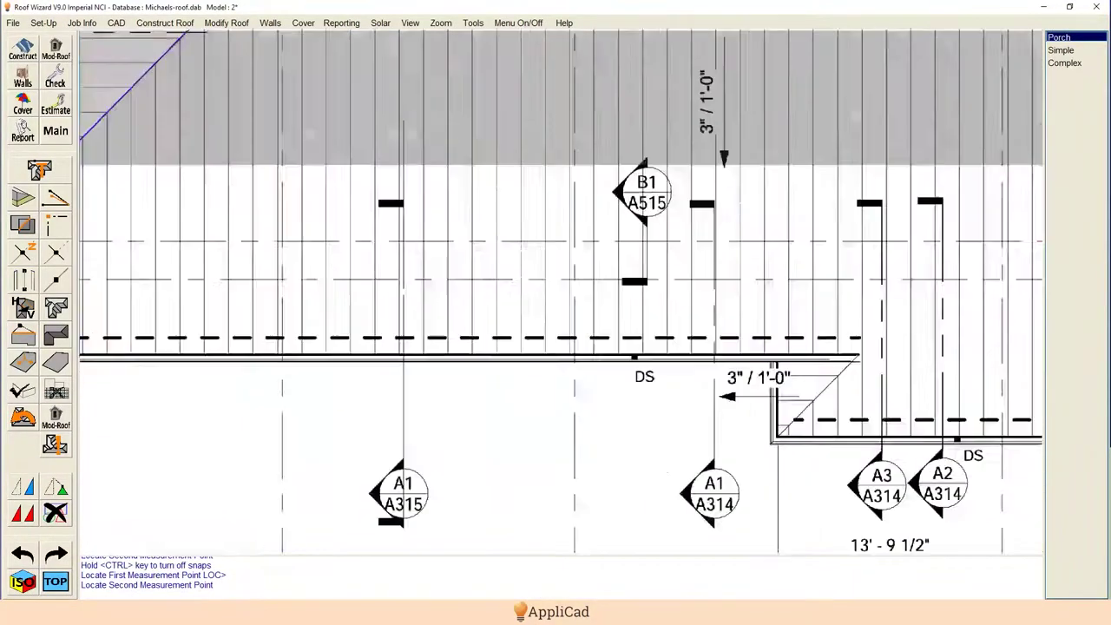
left_click(751, 358)
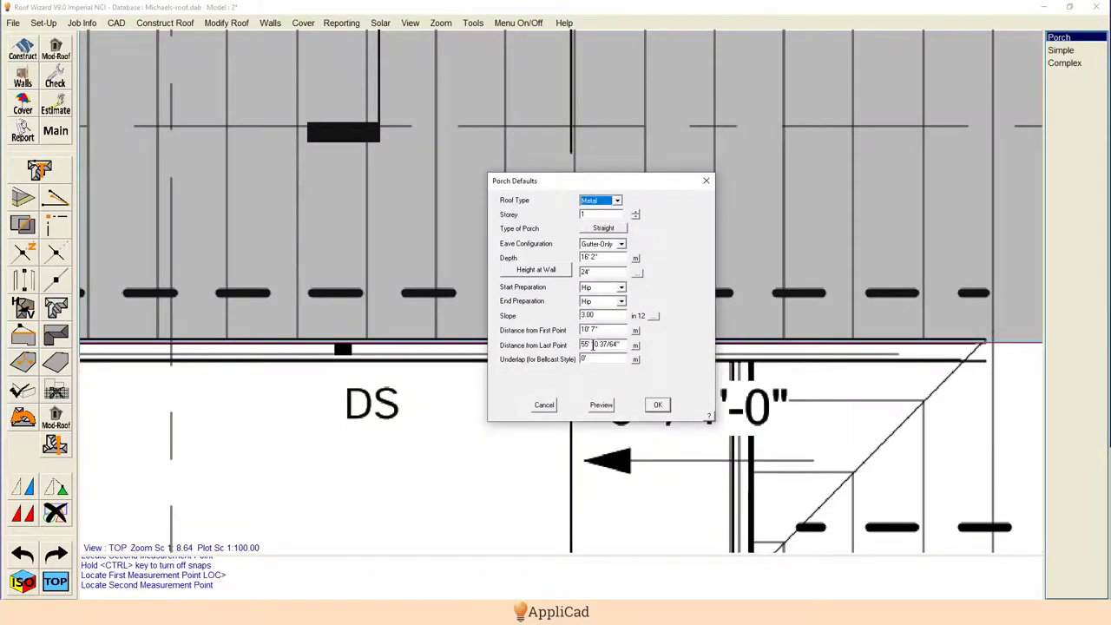
left_click(594, 344)
type("0")
left_click(602, 406)
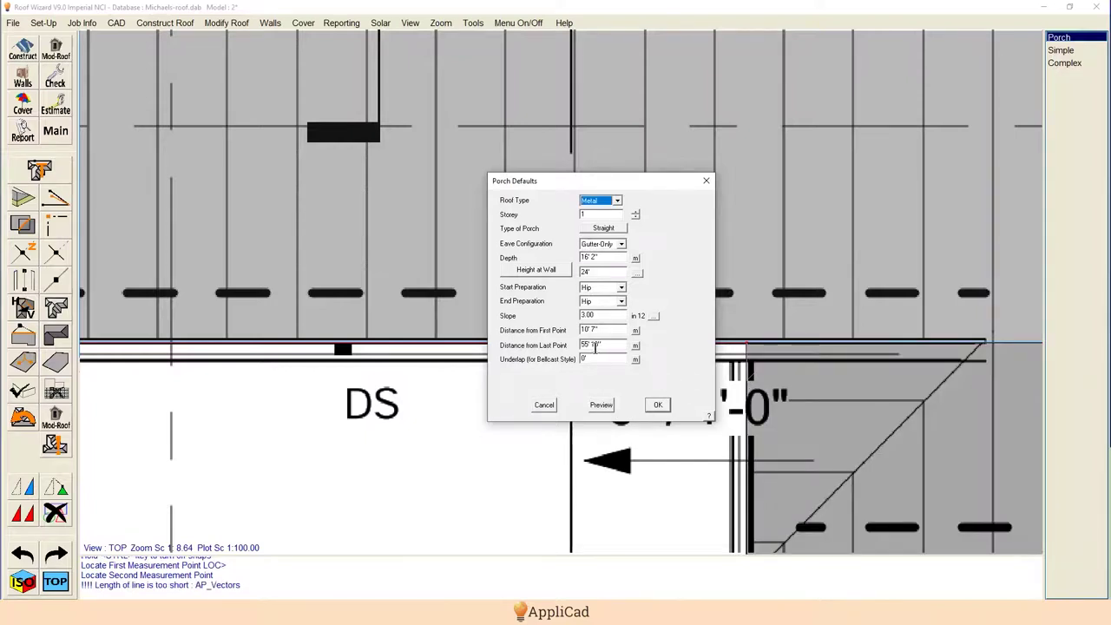
left_click_drag(610, 346, 552, 351)
Step: Try 56' for the last-point distance, then settle on 55' 11" and draw the porch
type("56")
left_click(608, 407)
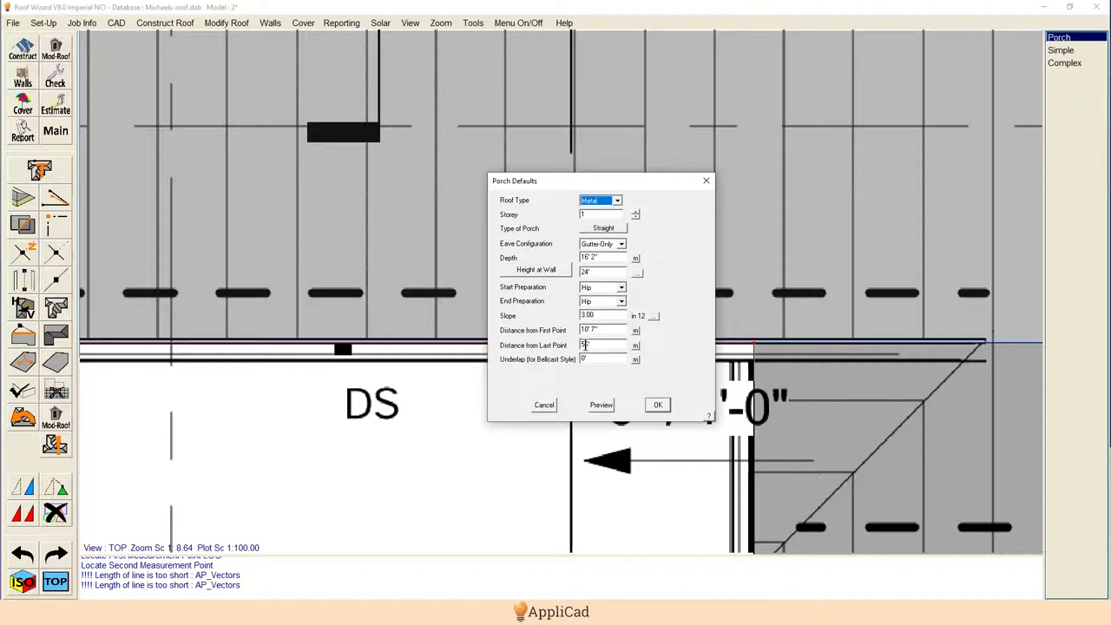
left_click(585, 344)
type("55'11\"")
left_click(601, 405)
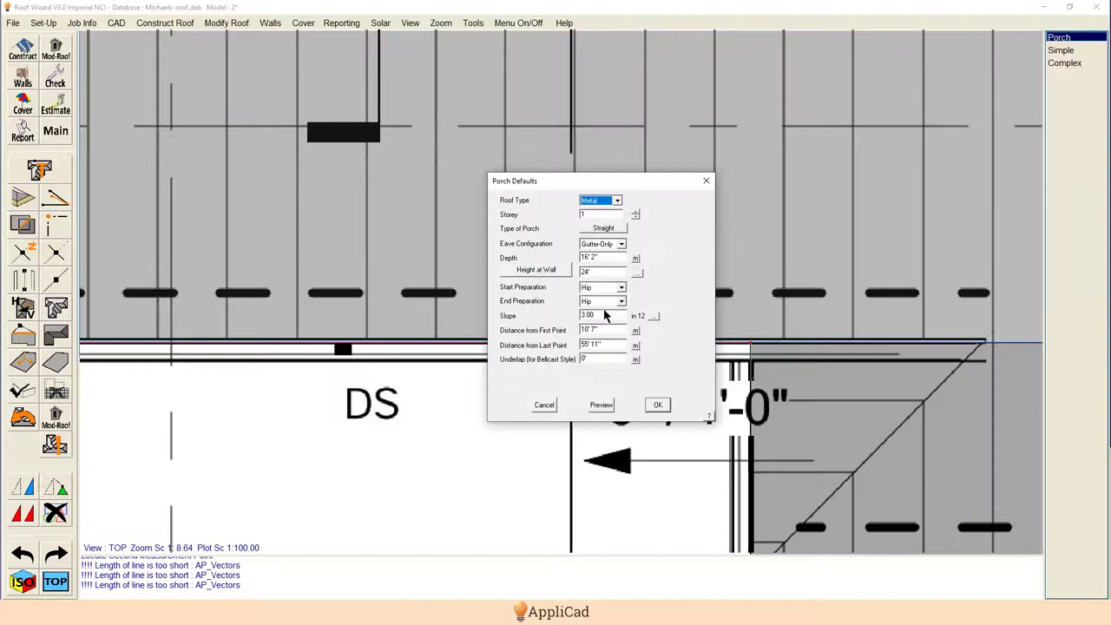
left_click(658, 405)
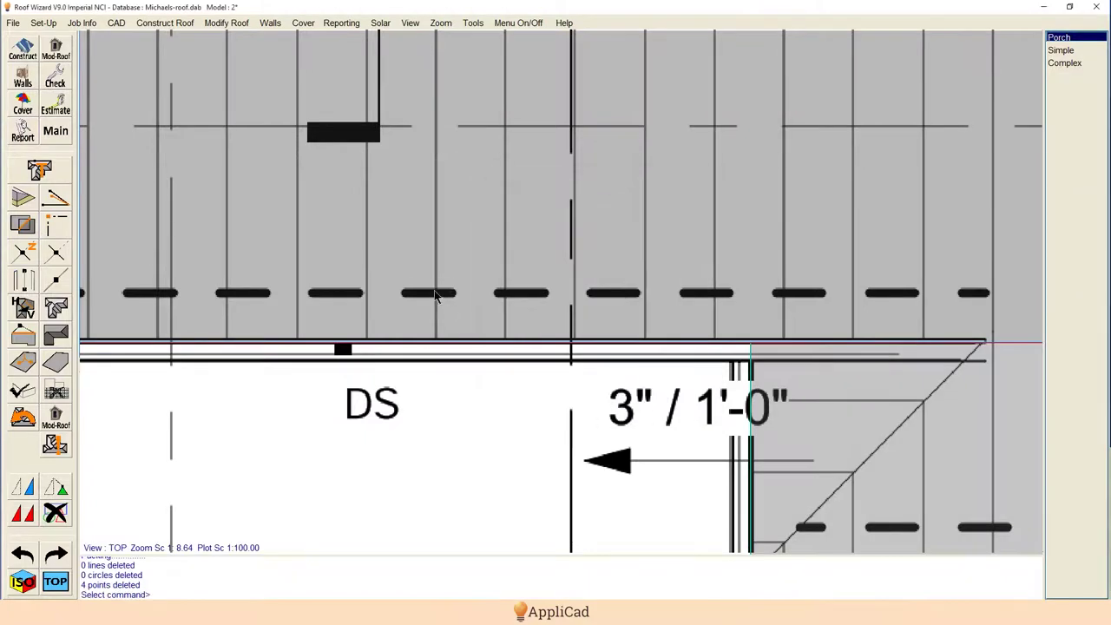
Step: Undo the drawn porch and restart it on the eave lines, choosing the porch side
scroll(350, 382, "down", 3)
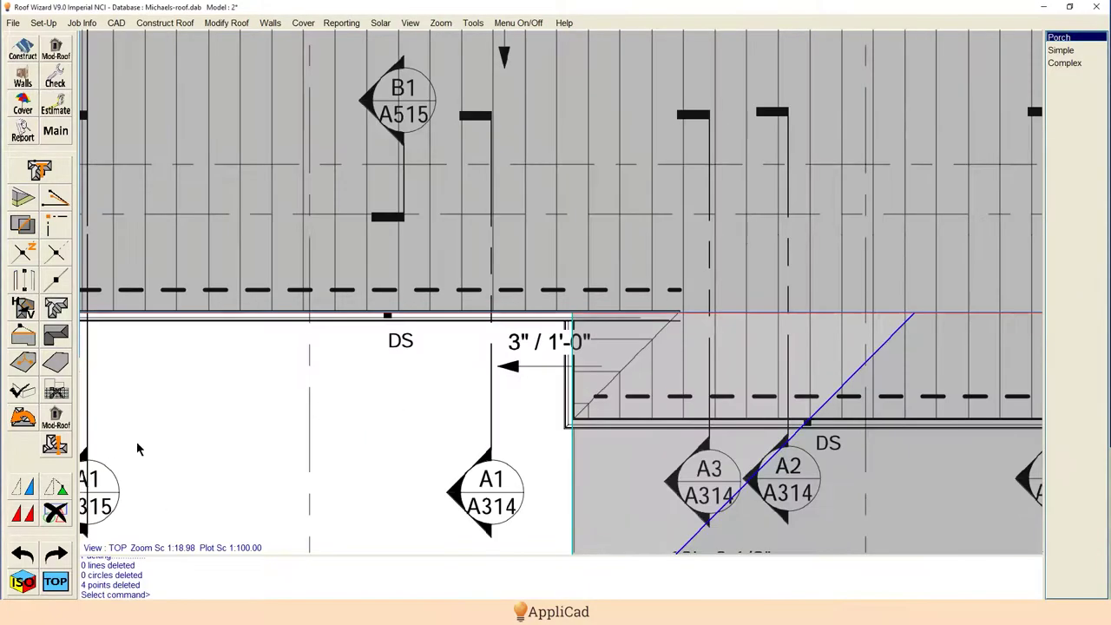
scroll(139, 447, "down", 3)
left_click(32, 565)
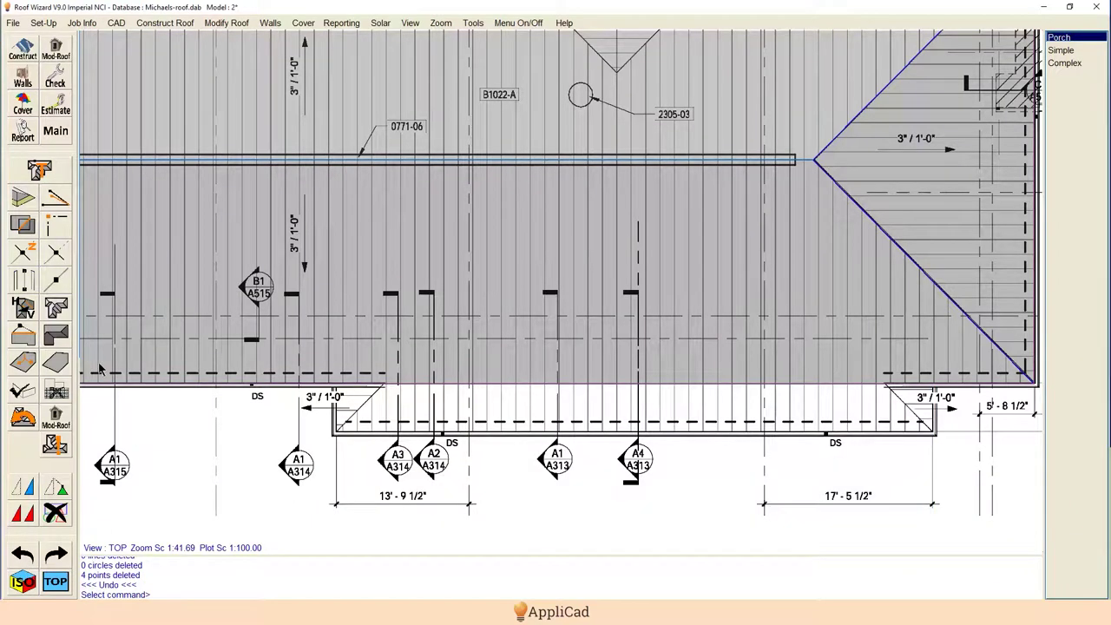
left_click(23, 224)
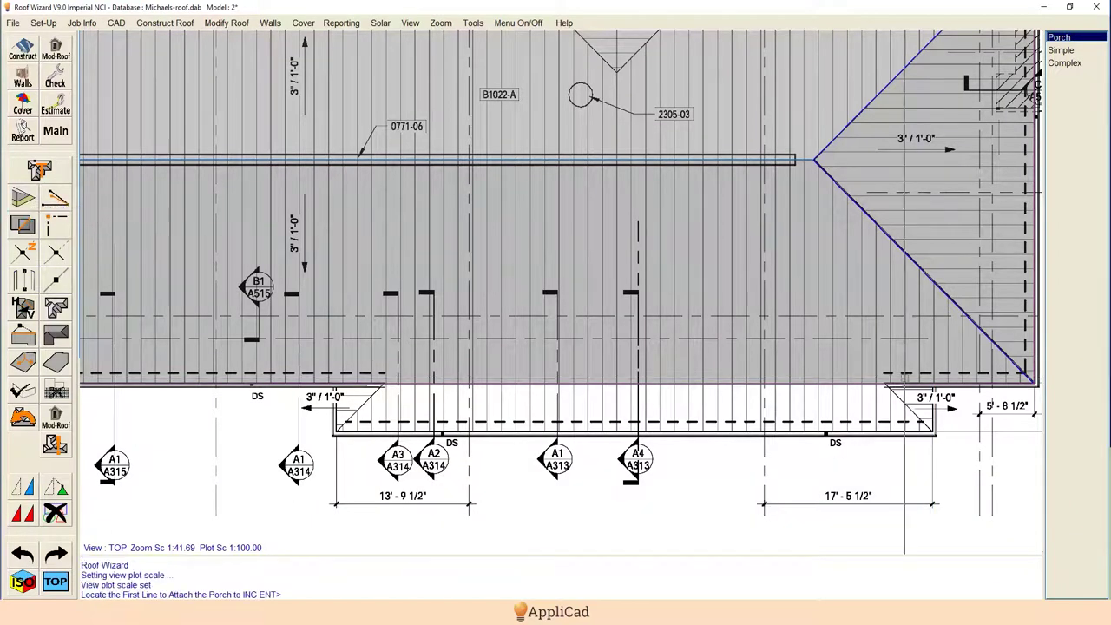
left_click(834, 384)
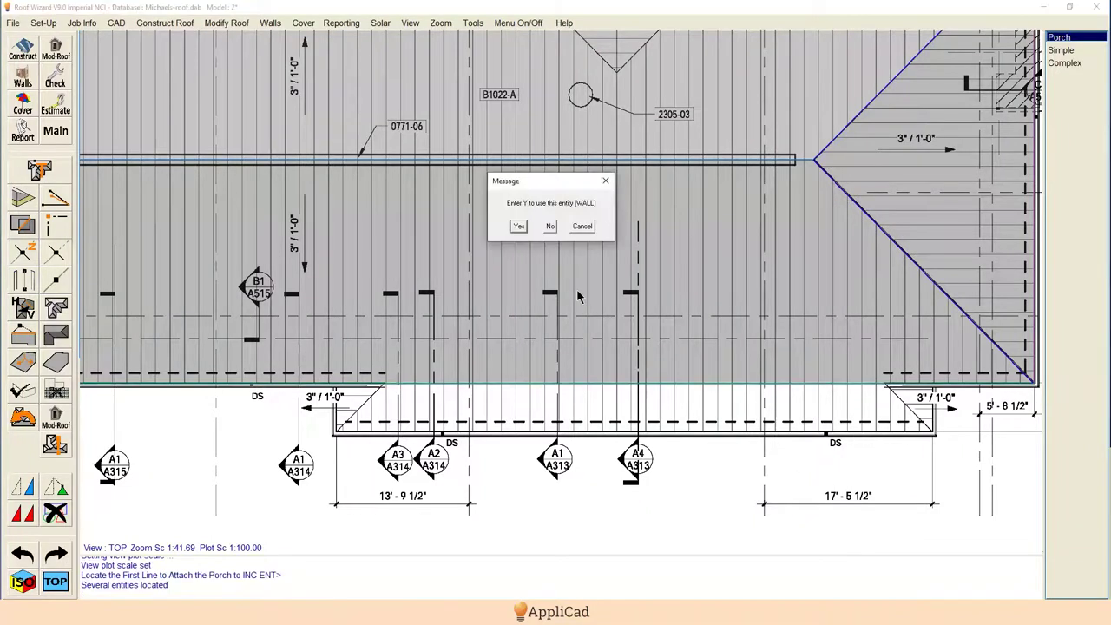
key("Return")
left_click(791, 386)
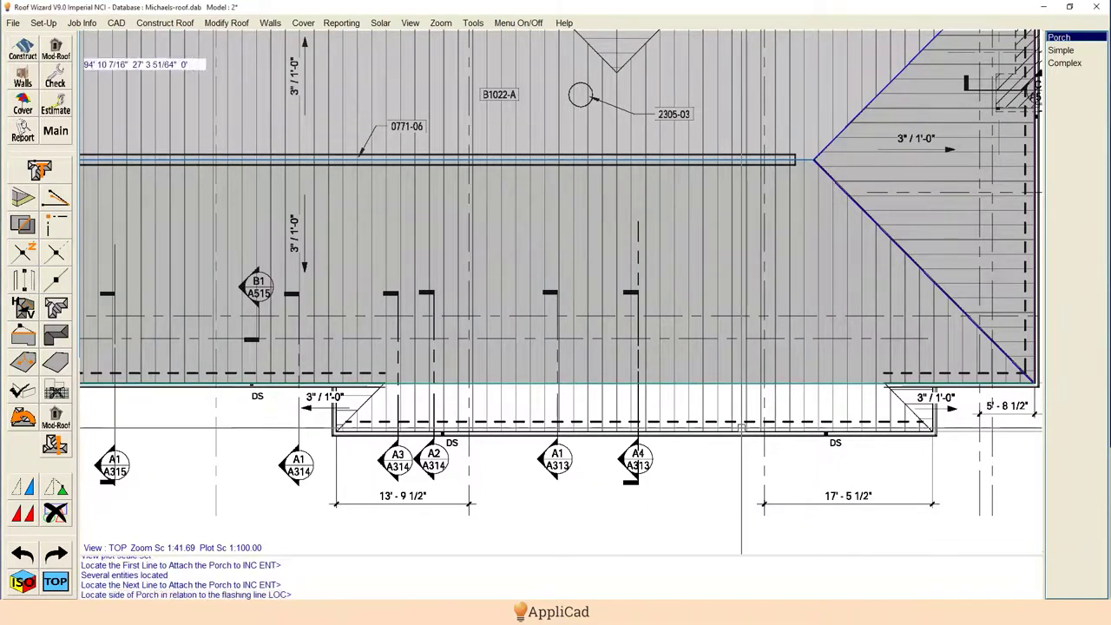
left_click(559, 460)
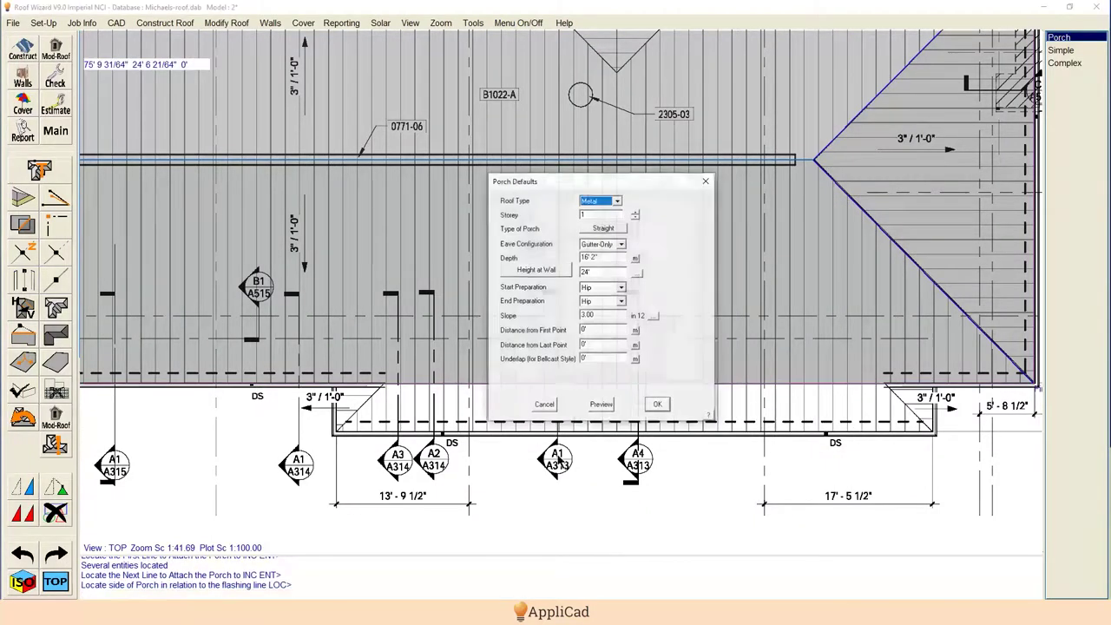
Step: Measure the porch depth from eave to gutter and set it to 5'
left_click(635, 259)
left_click(649, 384)
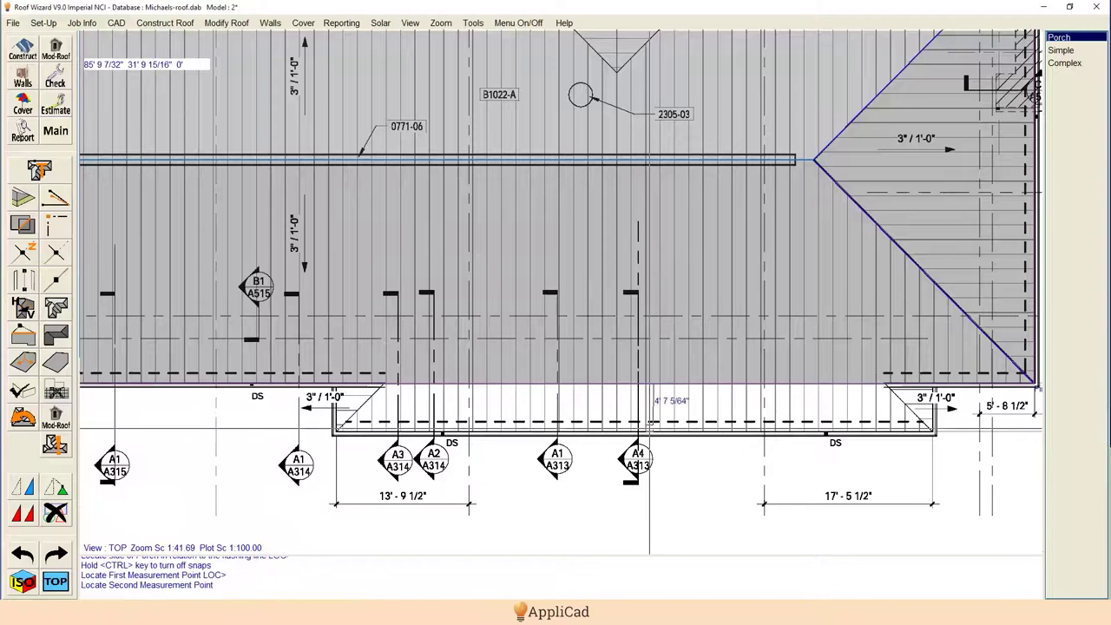
left_click(650, 427)
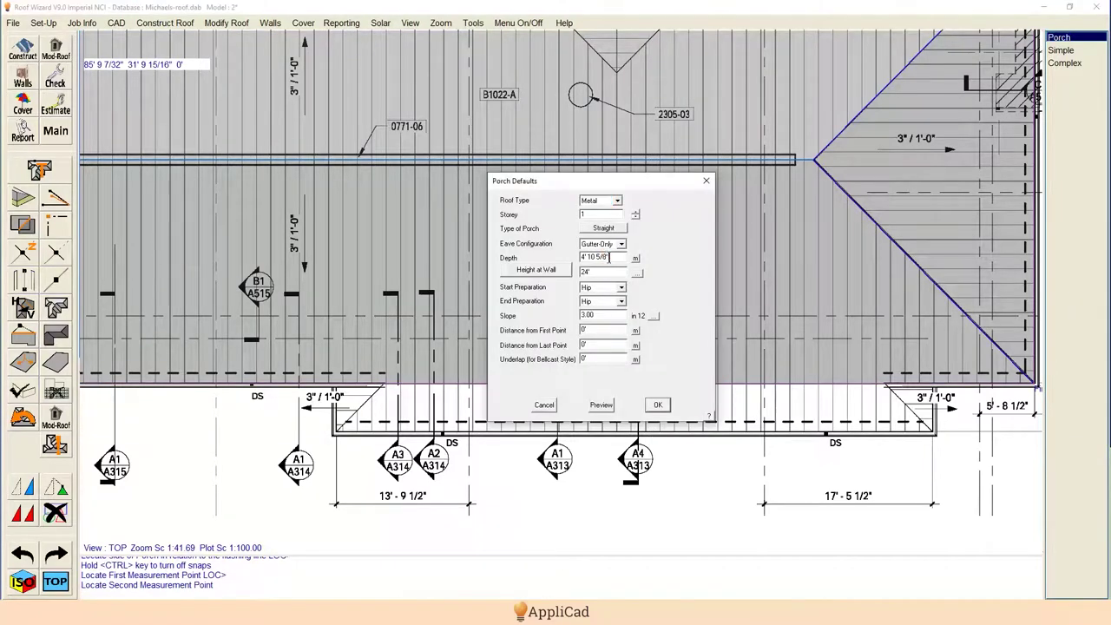
left_click_drag(610, 258, 571, 260)
type("5")
Step: Set the distances to 10' 7" from the first point and 55' 11" from the last, then draw the porch
left_click(634, 332)
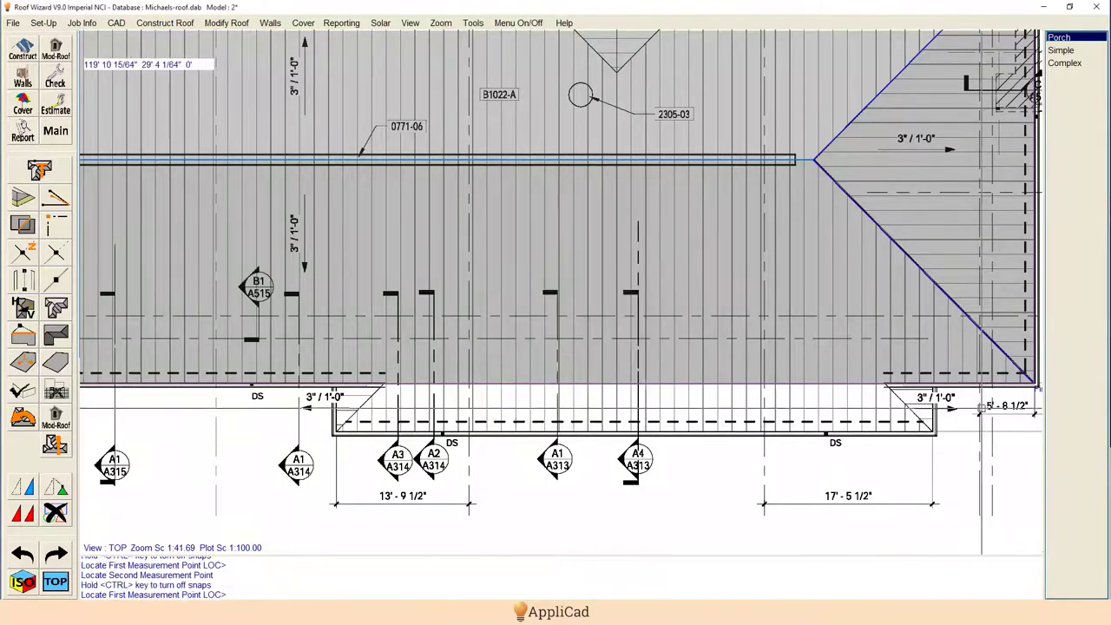
scroll(1037, 392, "up", 5)
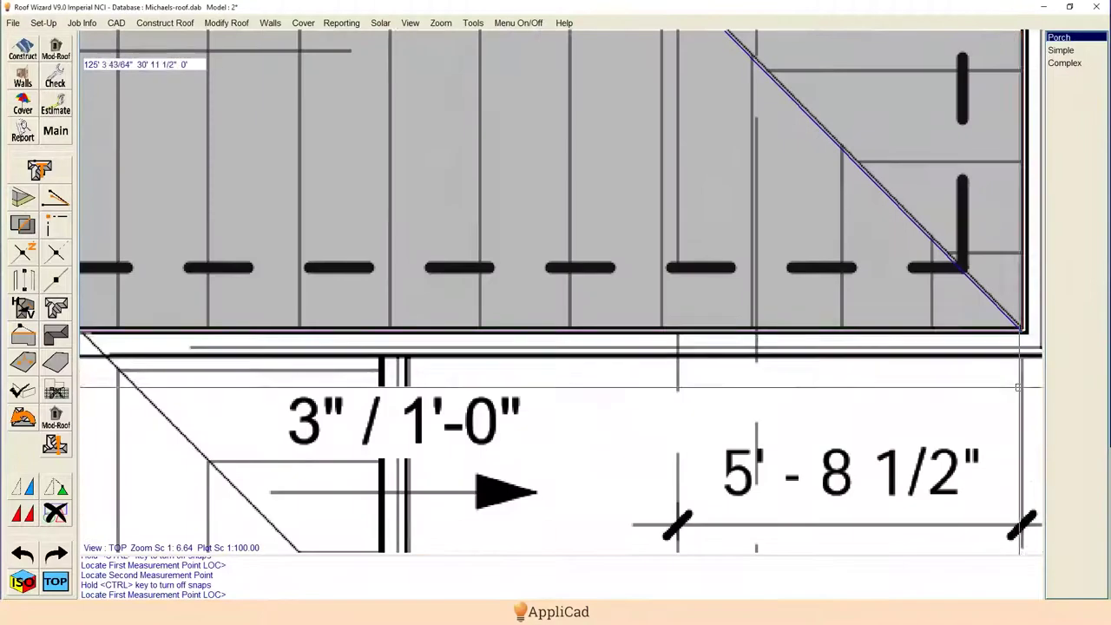
left_click(1023, 334)
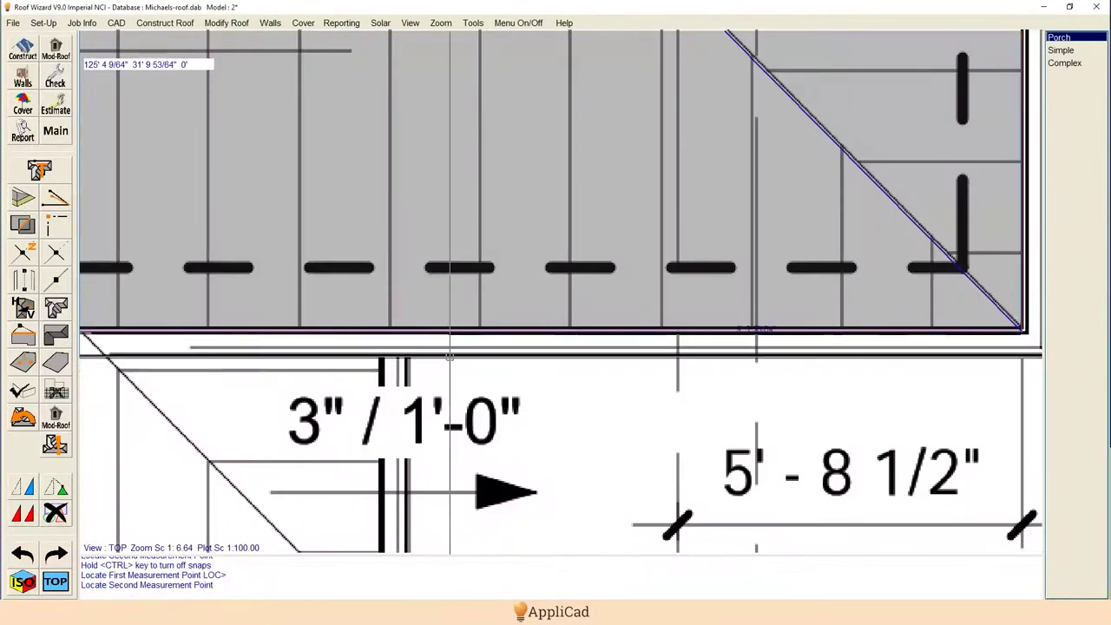
left_click(383, 347)
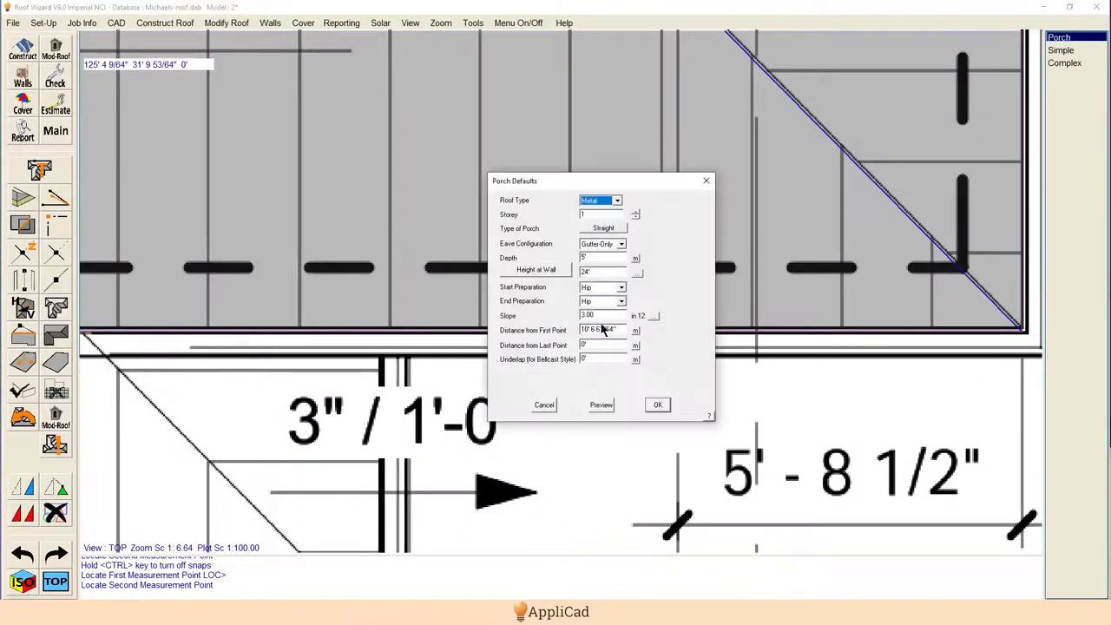
left_click_drag(613, 331, 592, 334)
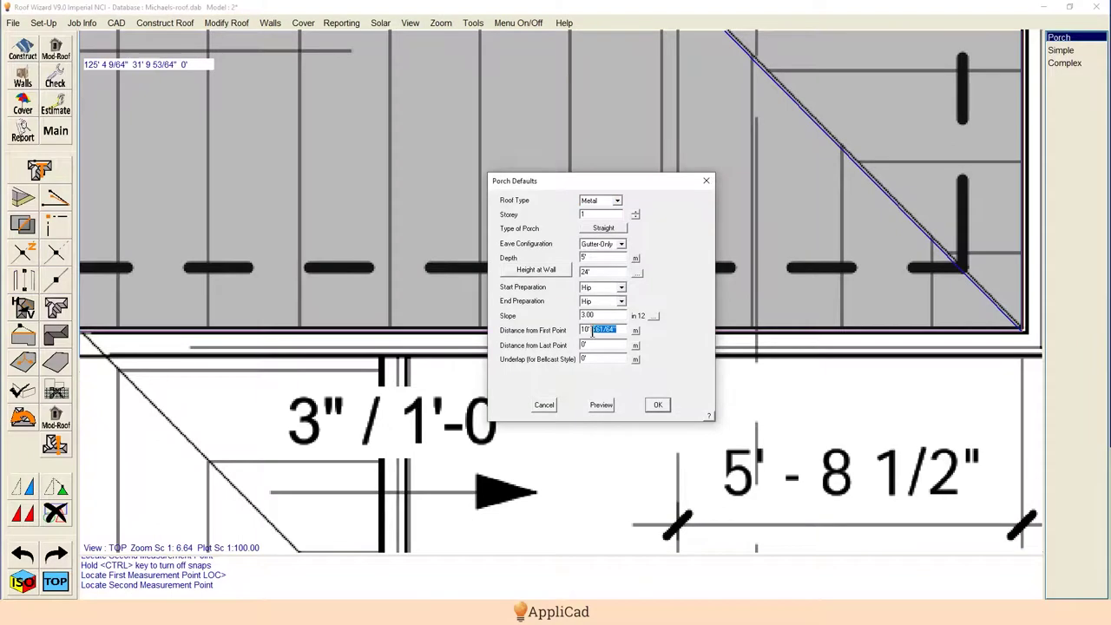
type("7\"")
left_click_drag(626, 347, 580, 344)
left_click(605, 406)
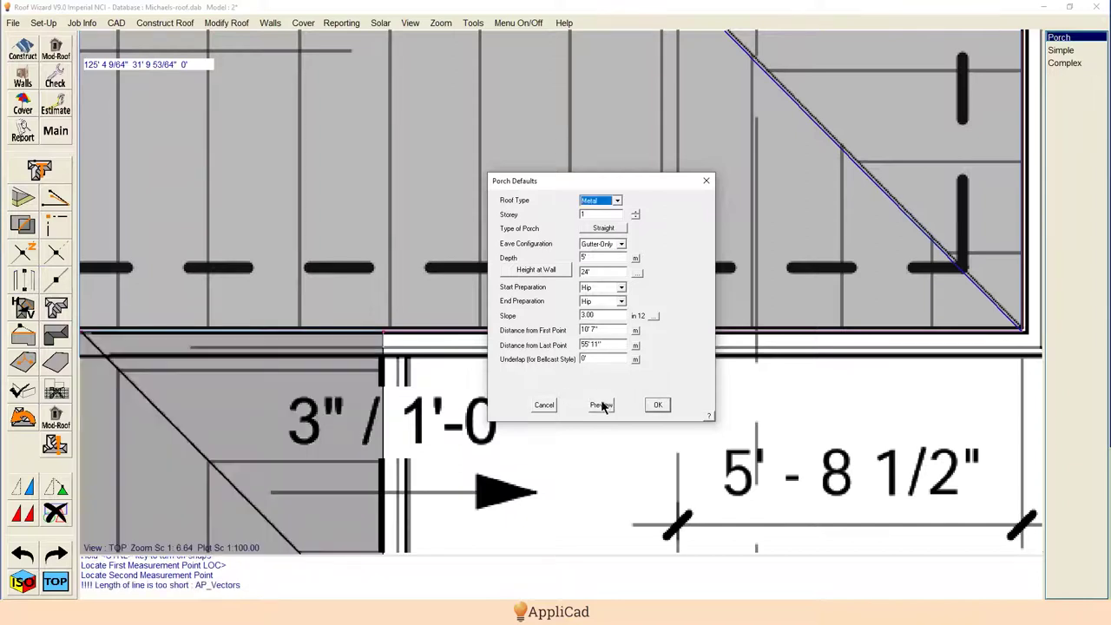
left_click(656, 404)
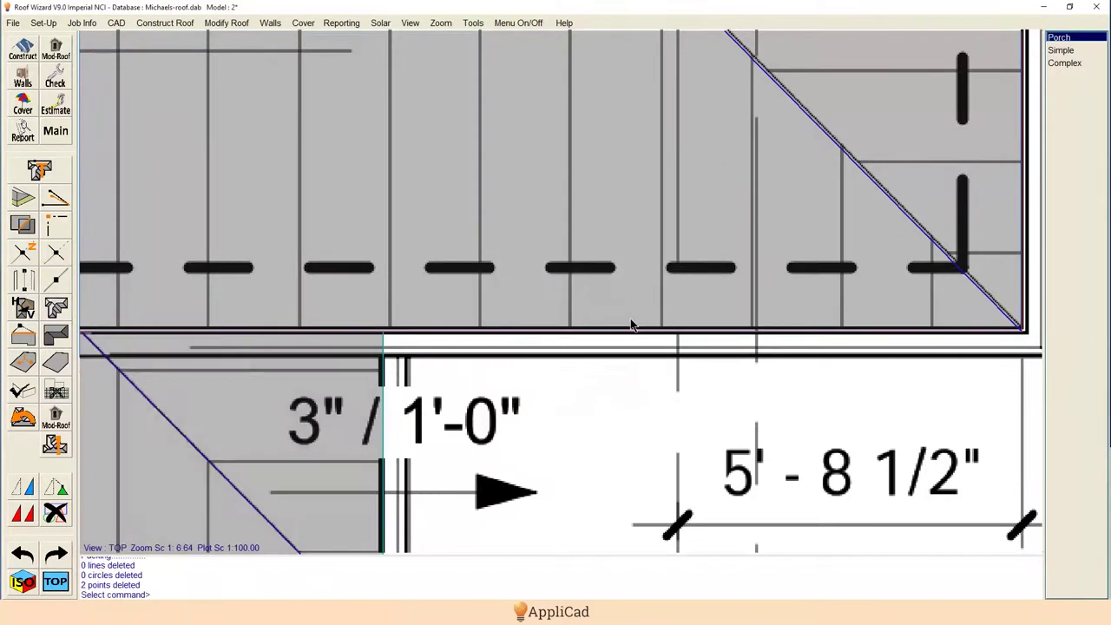
scroll(674, 308, "down", 4)
scroll(733, 319, "down", 3)
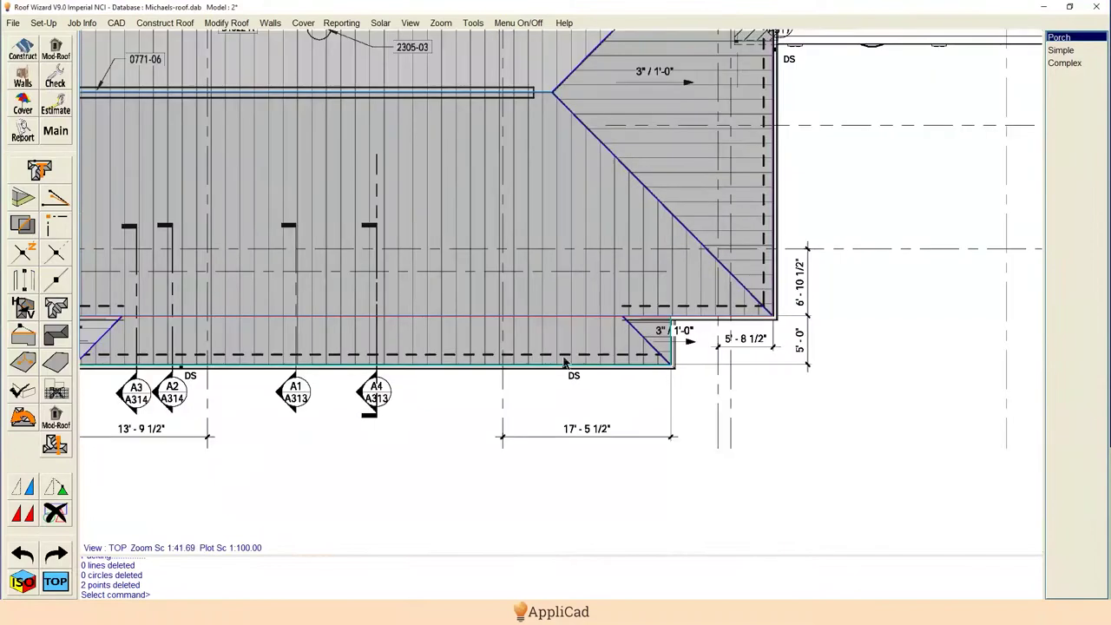
Step: In isometric view, merge the porch plane into the main front roof plane
left_click(23, 581)
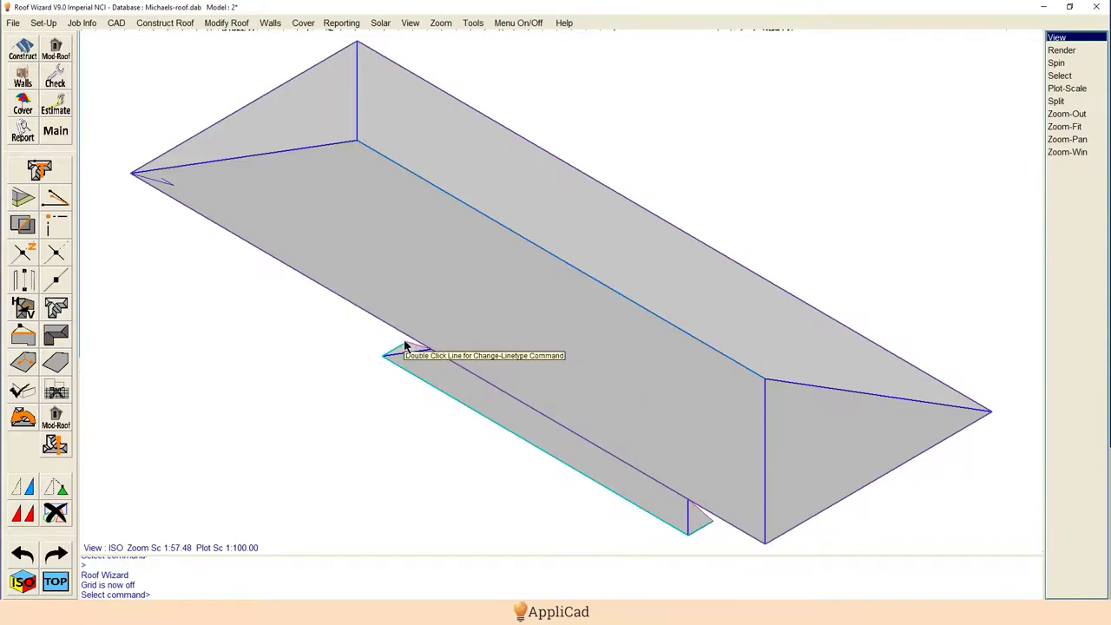
left_click(56, 419)
left_click(55, 388)
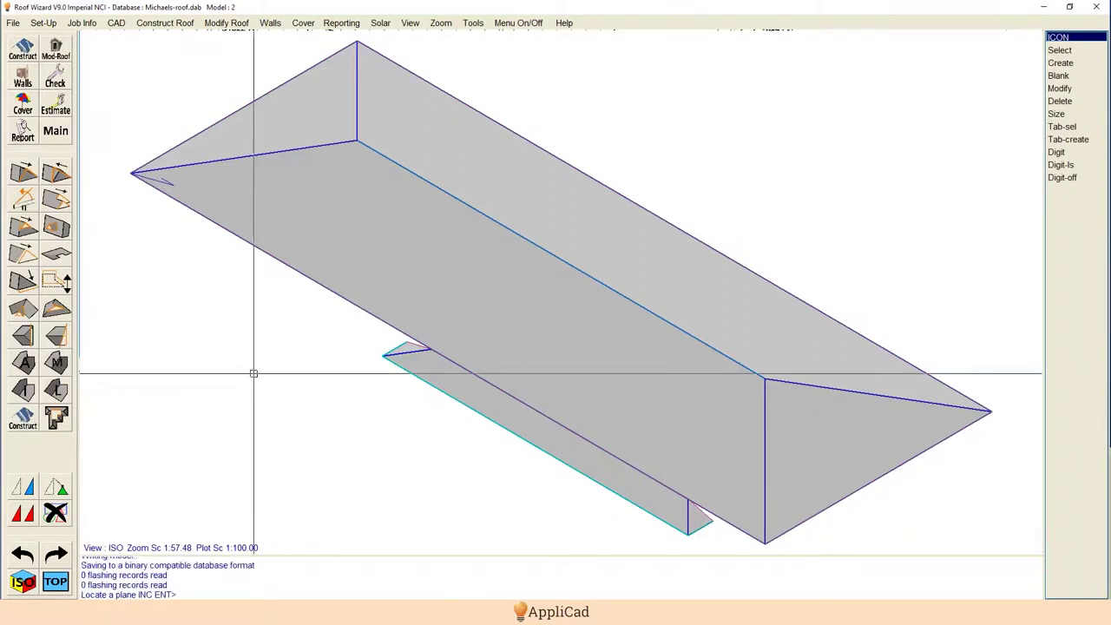
left_click(521, 360)
left_click(514, 413)
right_click(513, 413)
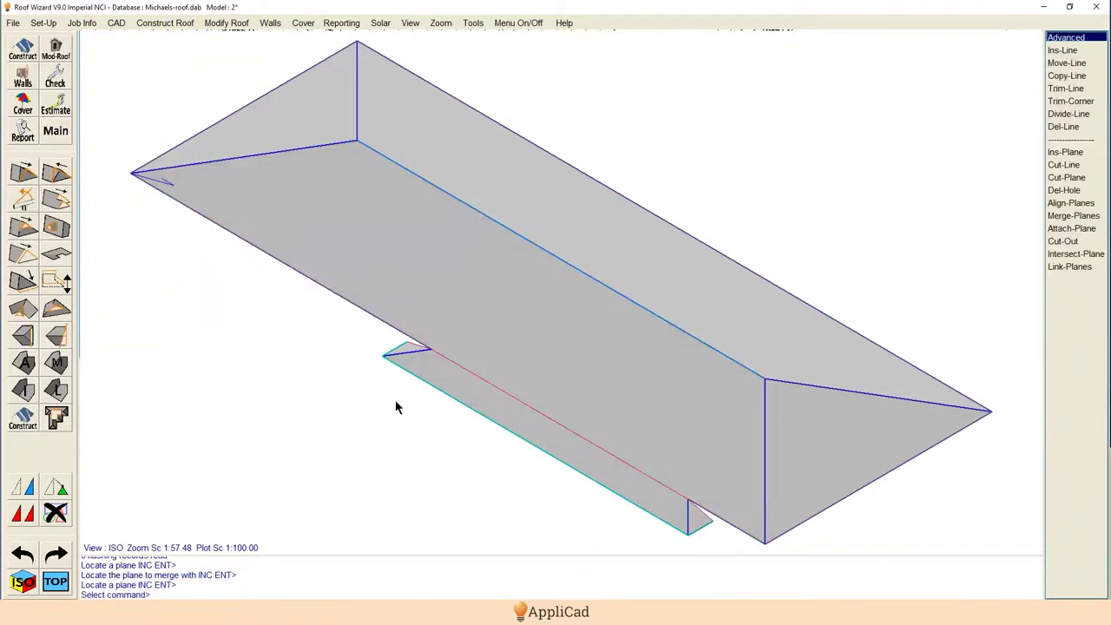
Step: Return to the top-down plan view and bring up the roof construction tools
left_click(49, 582)
scroll(555, 287, "down", 3)
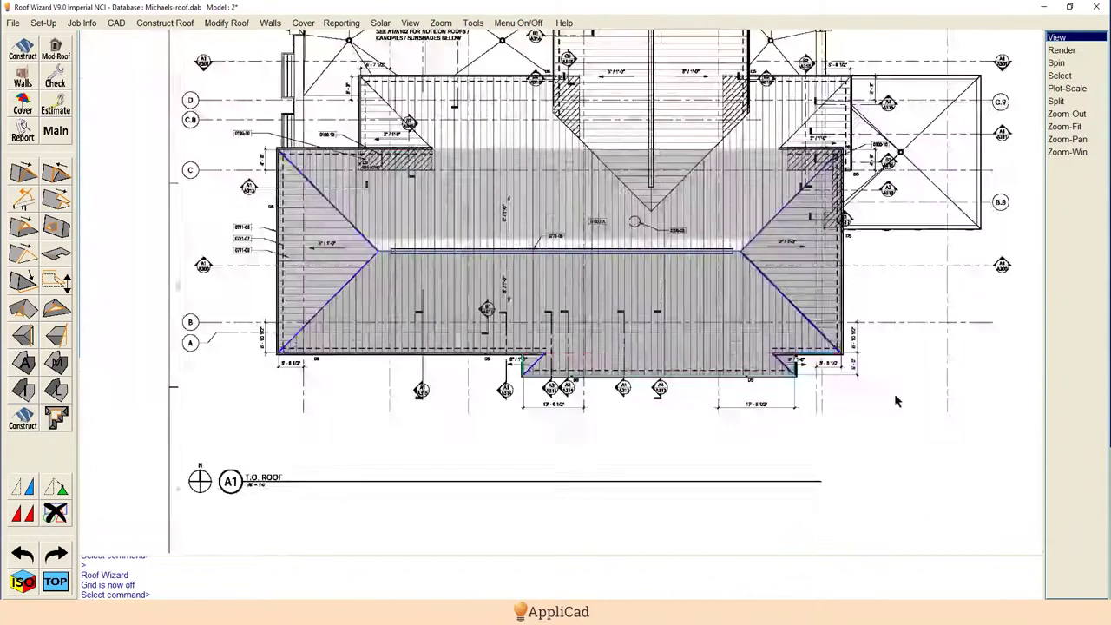
scroll(571, 217, "up", 2)
scroll(602, 118, "up", 2)
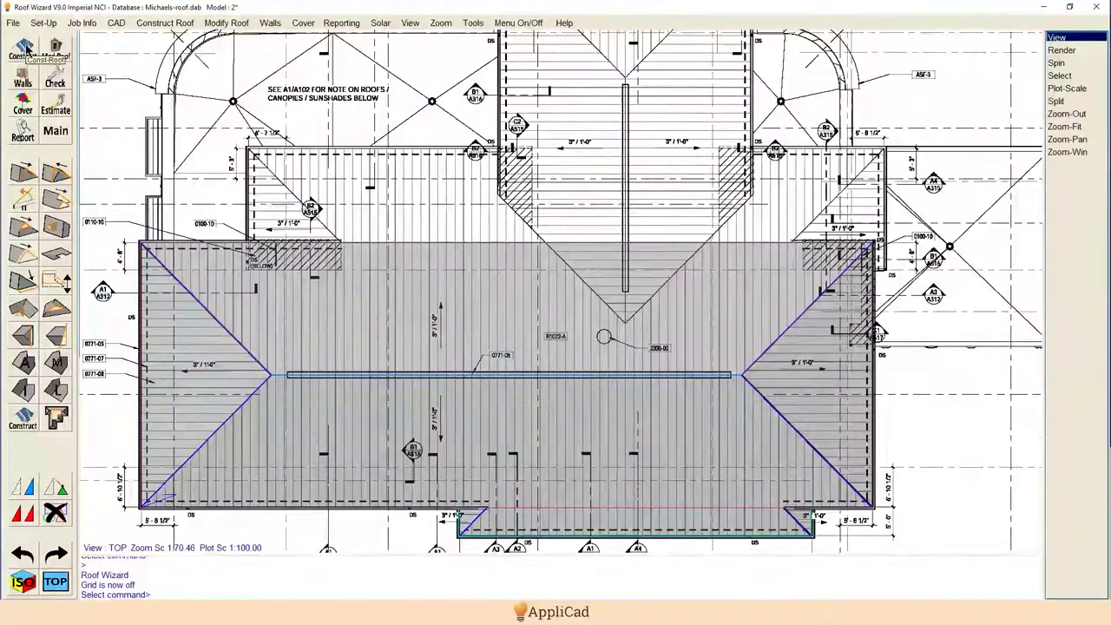
left_click(24, 48)
Step: Start another porch on the top edge, using the fascia line and placing it on the eave's upper side
left_click(24, 196)
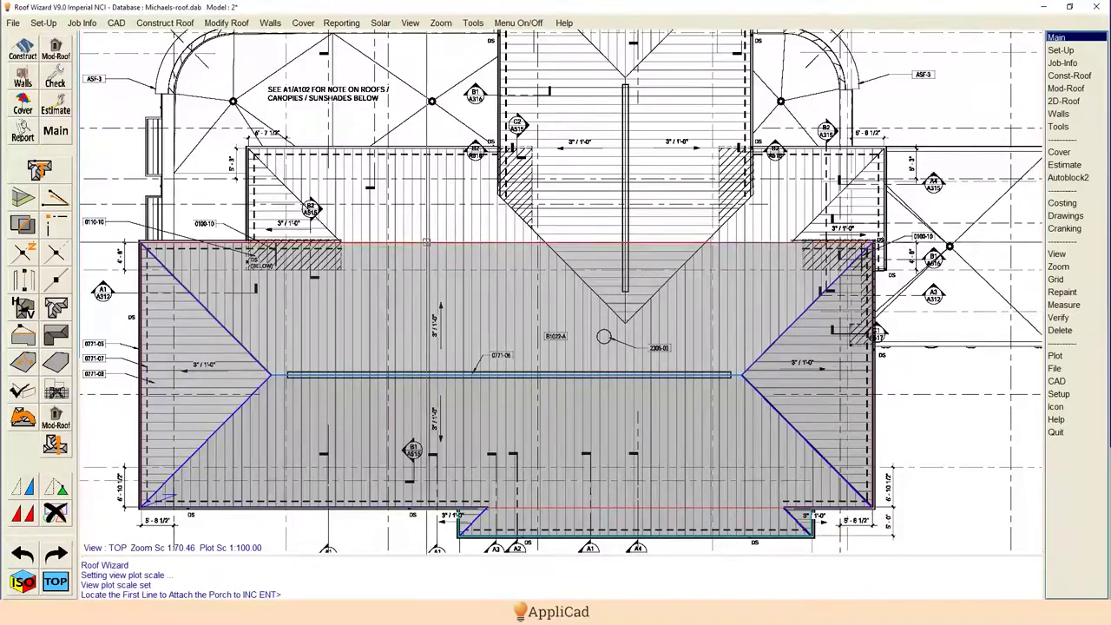
left_click(485, 242)
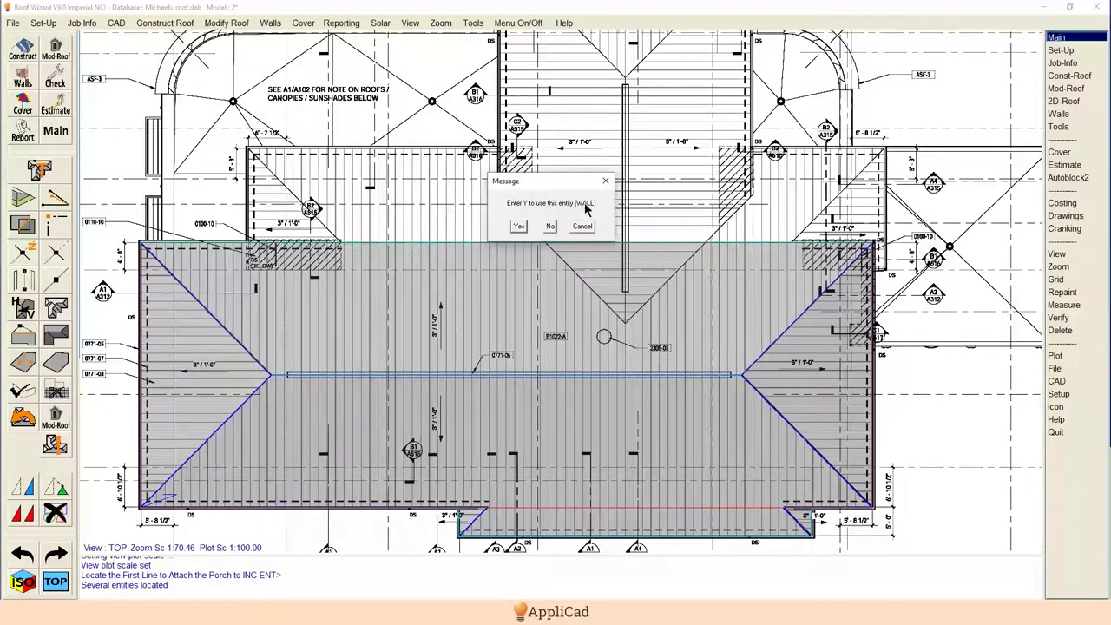
left_click(552, 228)
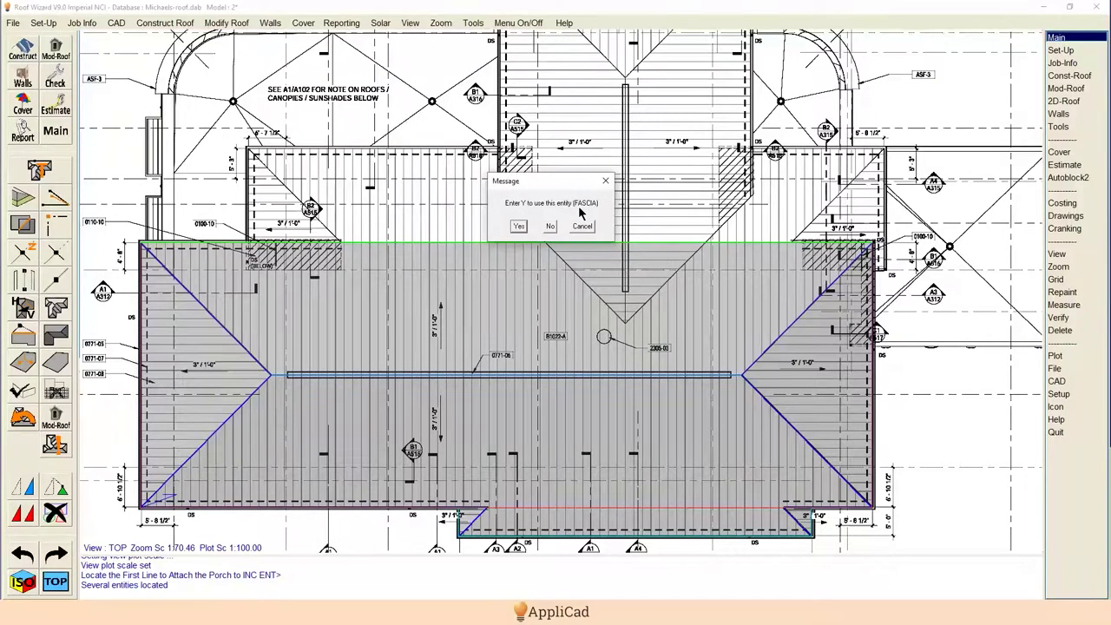
left_click(518, 226)
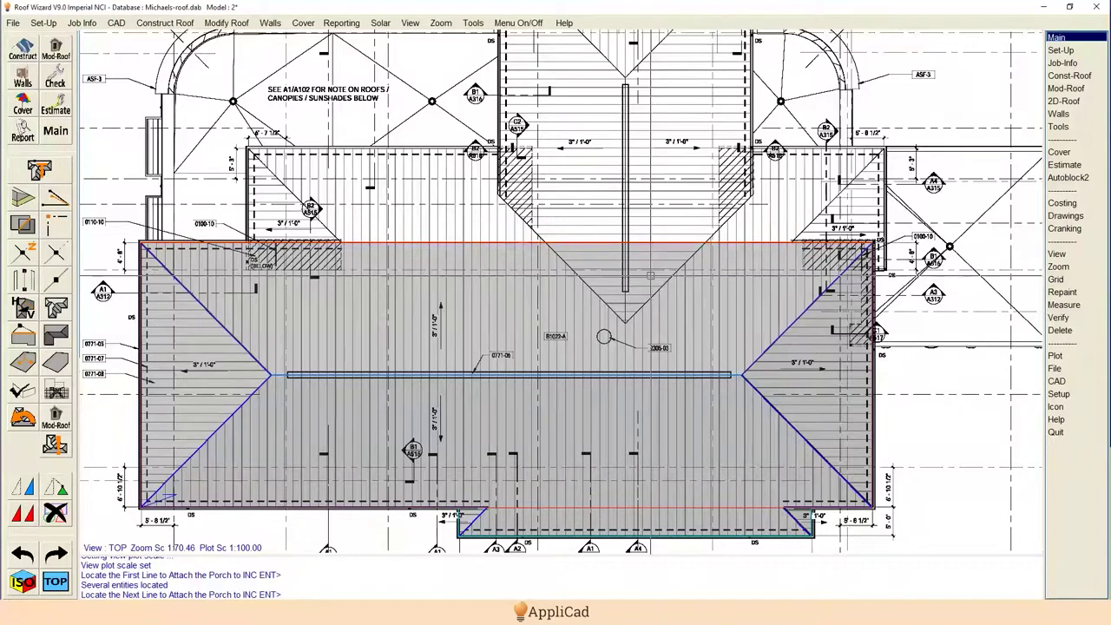
left_click(542, 202)
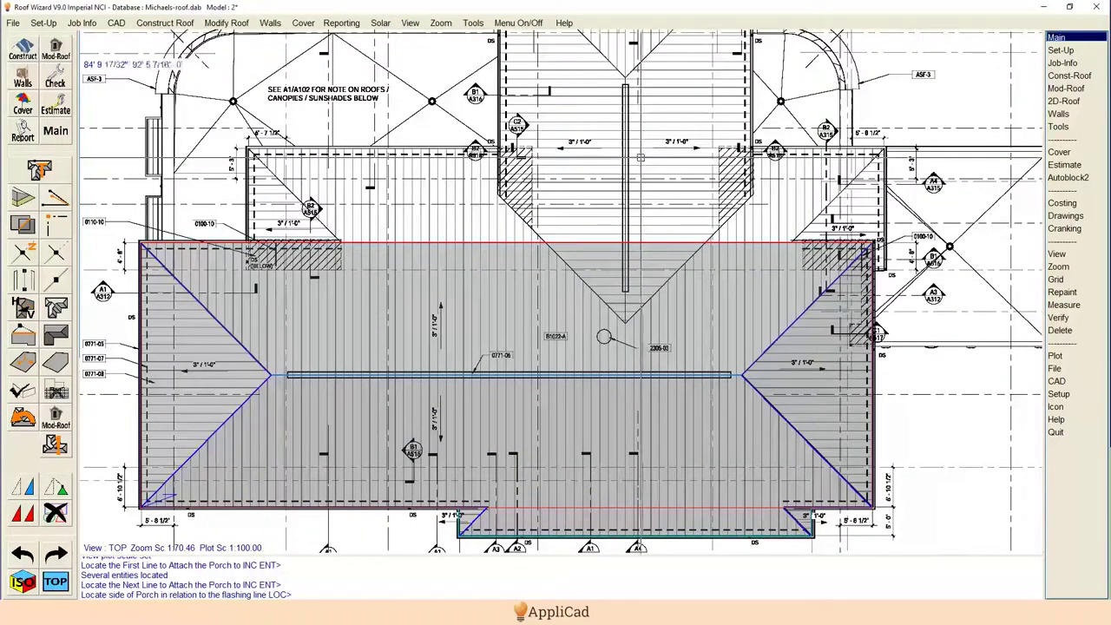
left_click(462, 222)
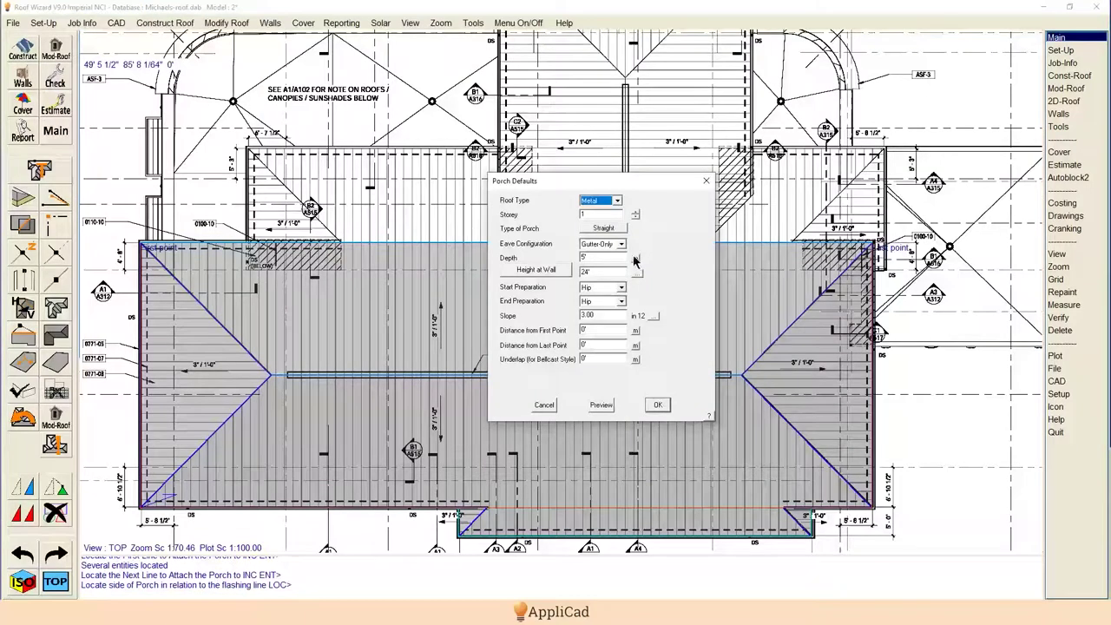
Step: Measure the porch depth off the plan and set it to 16' 6", keeping wall height reference
left_click(657, 405)
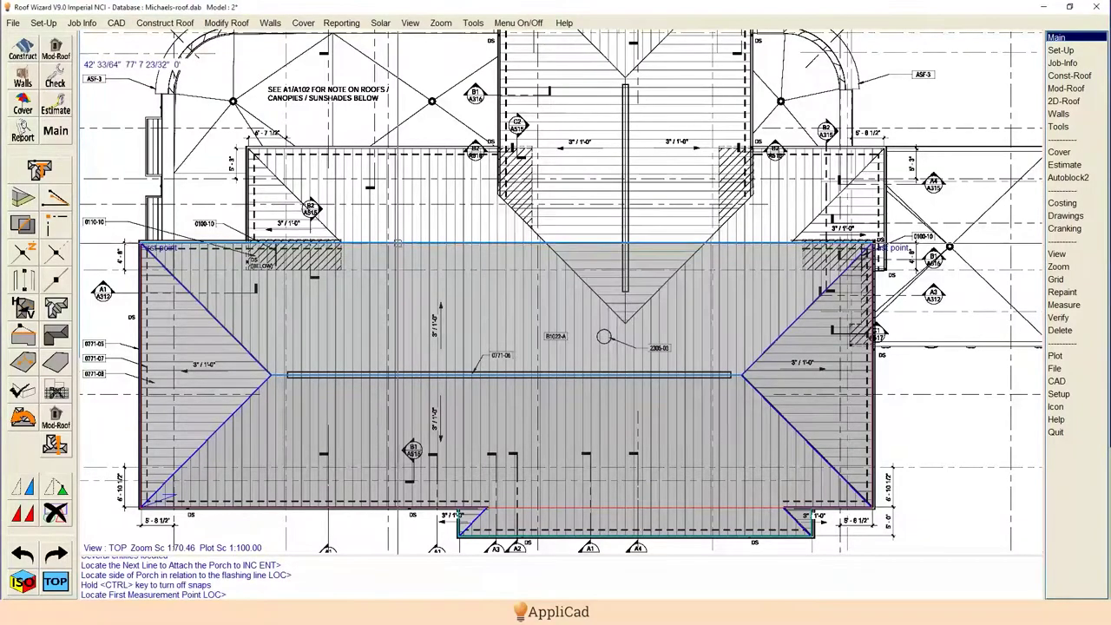
left_click(398, 243)
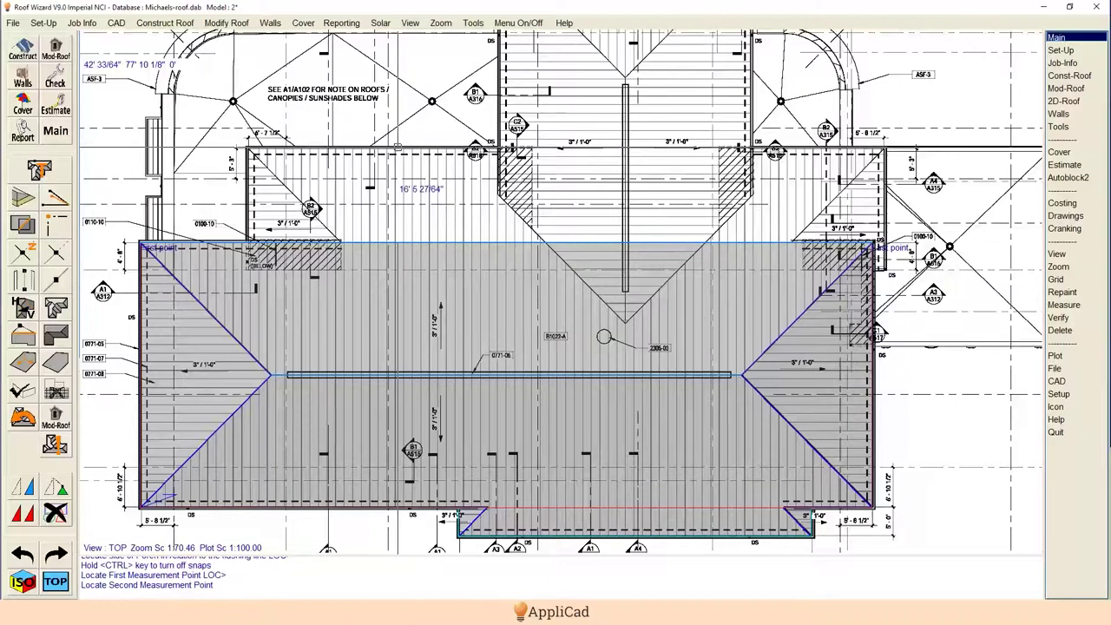
left_click(398, 147)
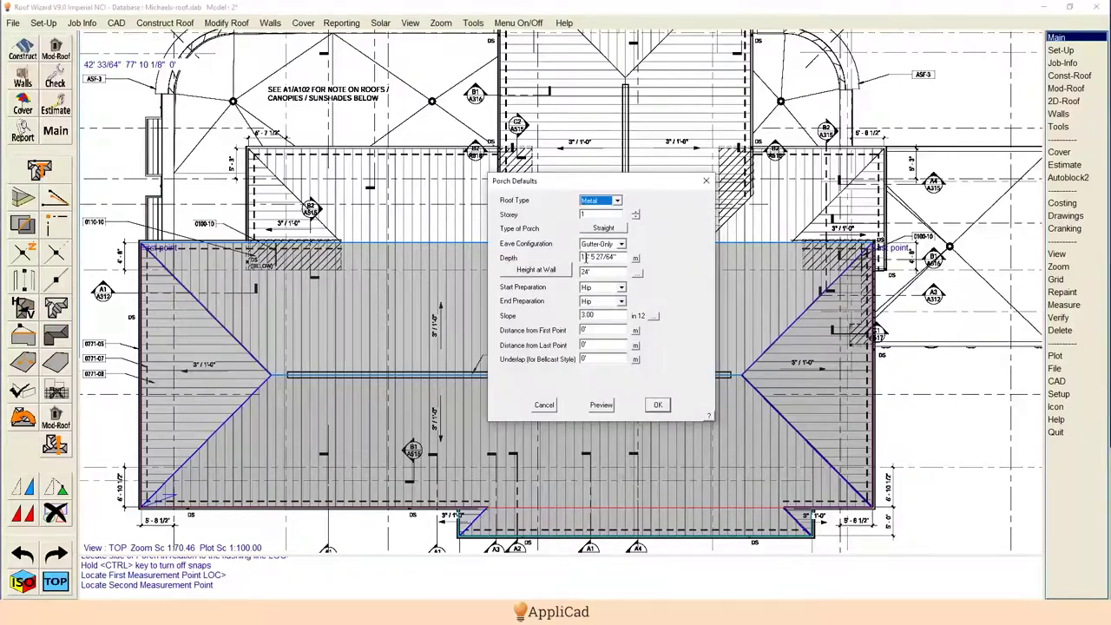
left_click_drag(587, 257, 606, 258)
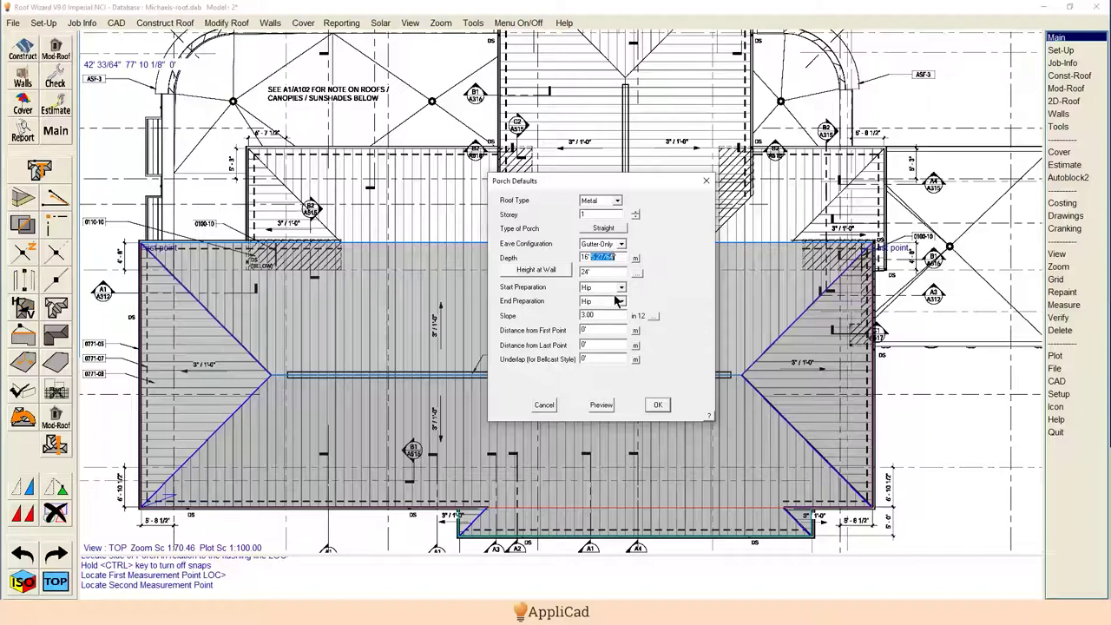
type("6\"")
left_click(545, 271)
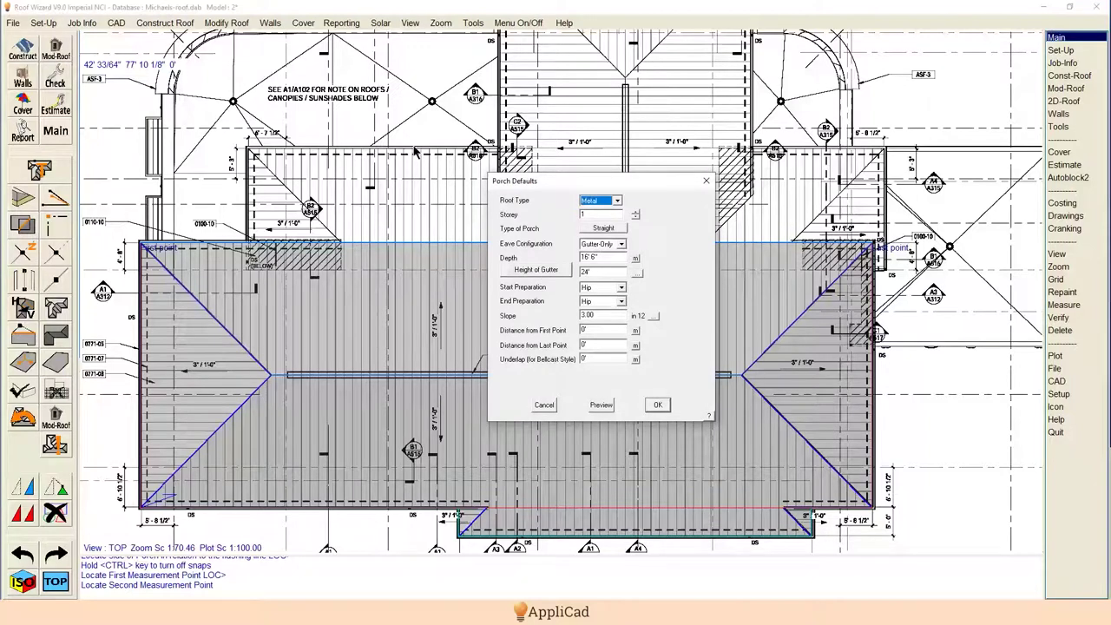
left_click(536, 276)
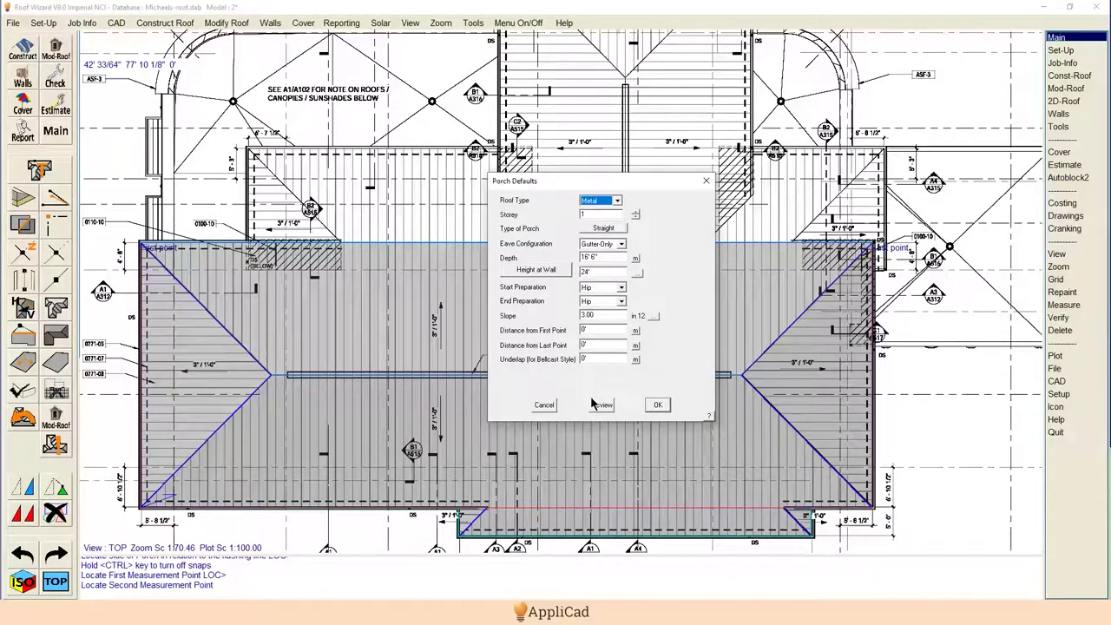
left_click(635, 331)
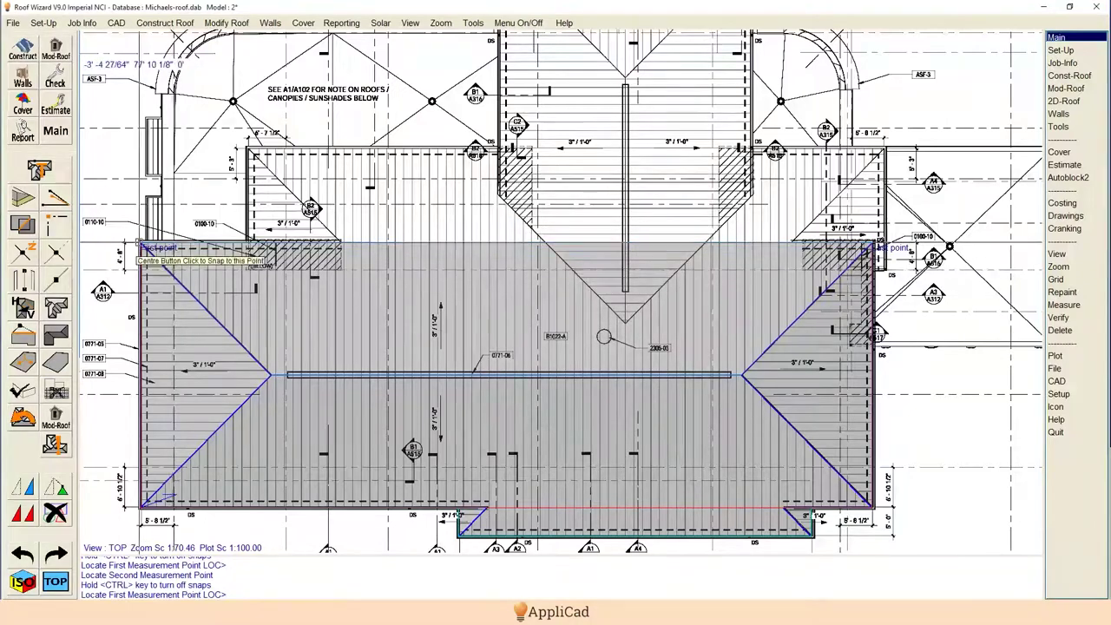
Step: Measure the distance from first point from the left eave corner and trim it to 18' 10"
scroll(139, 244, "up", 4)
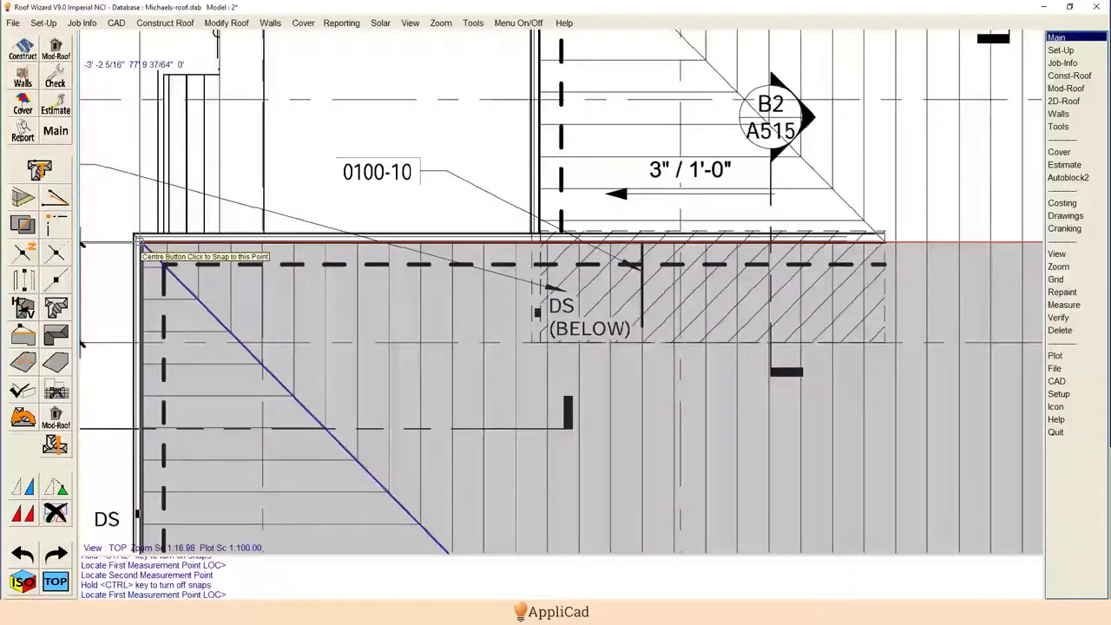
middle_click(139, 244)
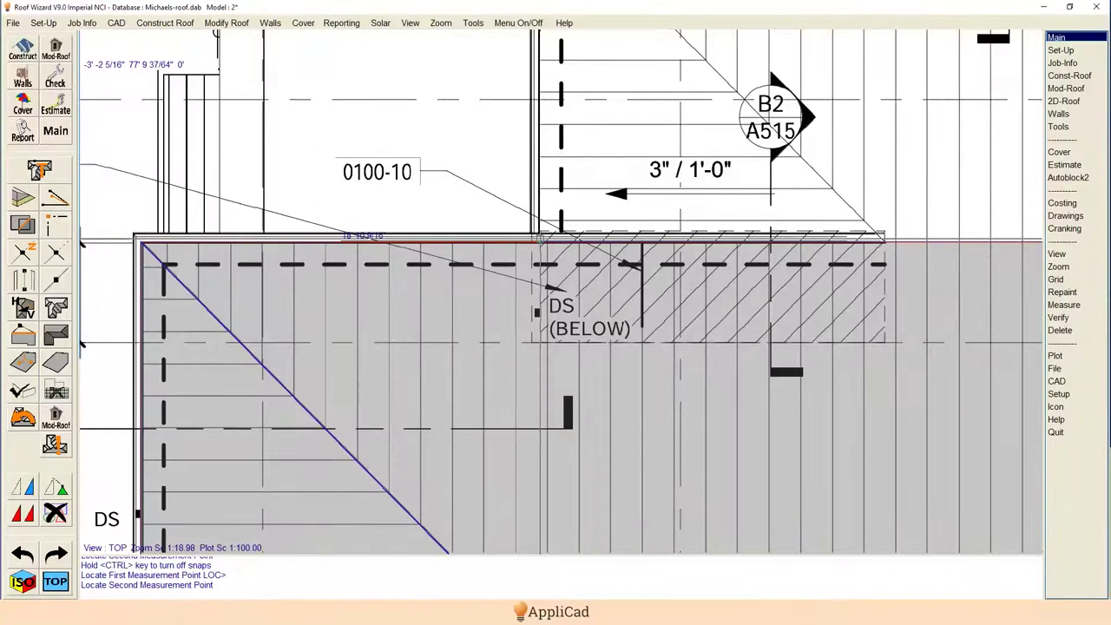
left_click(540, 236)
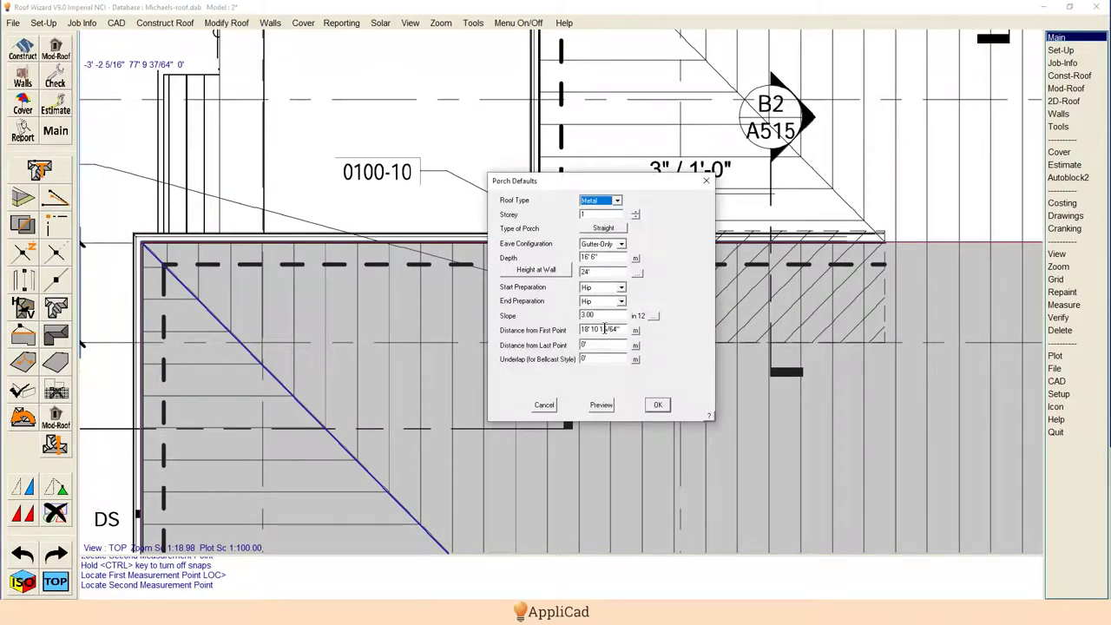
left_click_drag(591, 331, 613, 329)
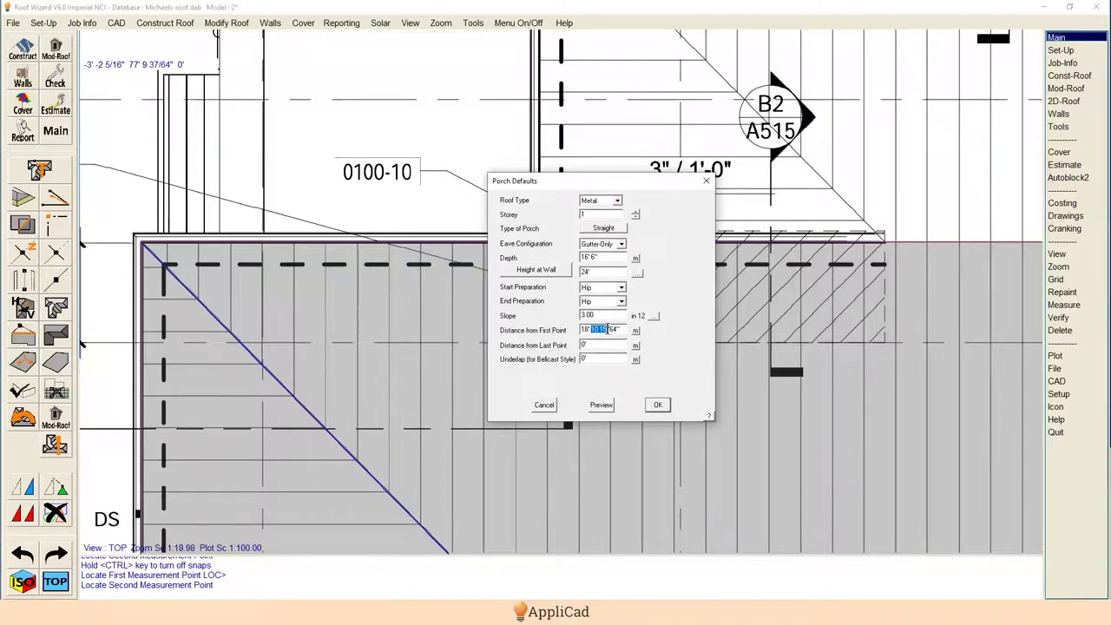
left_click(599, 329)
Step: Set the distance from last point to 2' off the top-right corner and preview the porch
left_click(636, 346)
scroll(250, 207, "down", 3)
scroll(249, 207, "down", 3)
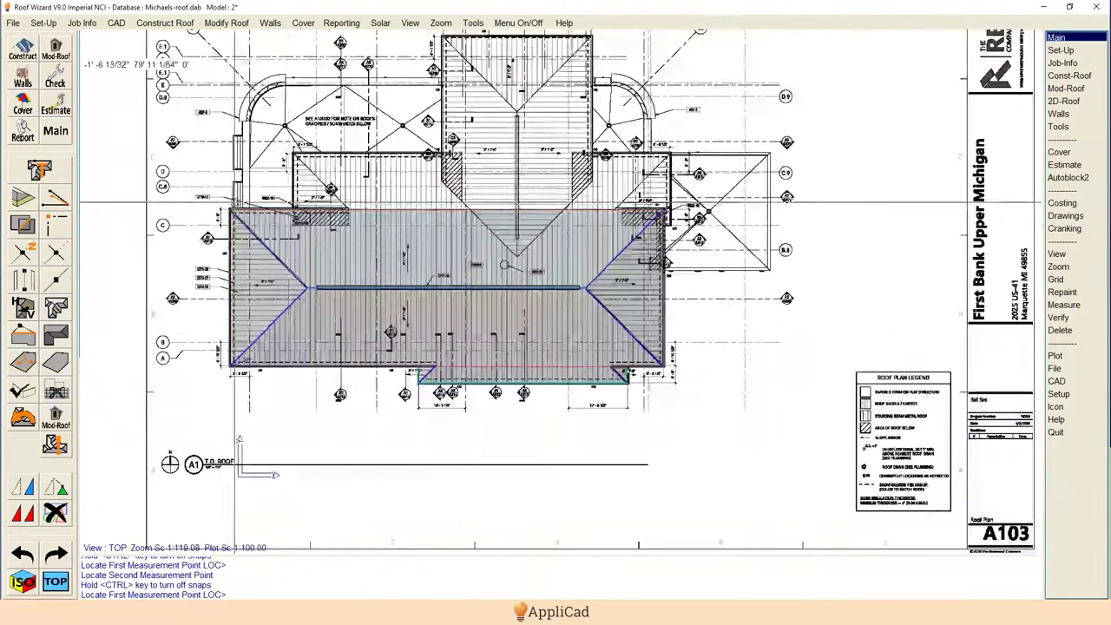
scroll(650, 206, "up", 5)
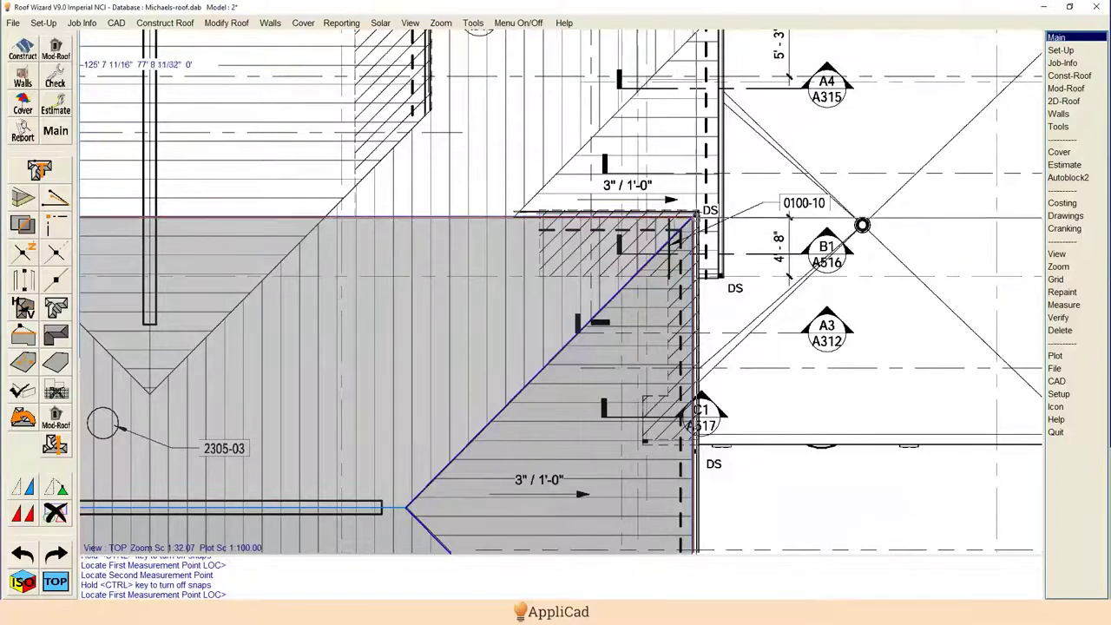
middle_click(695, 213)
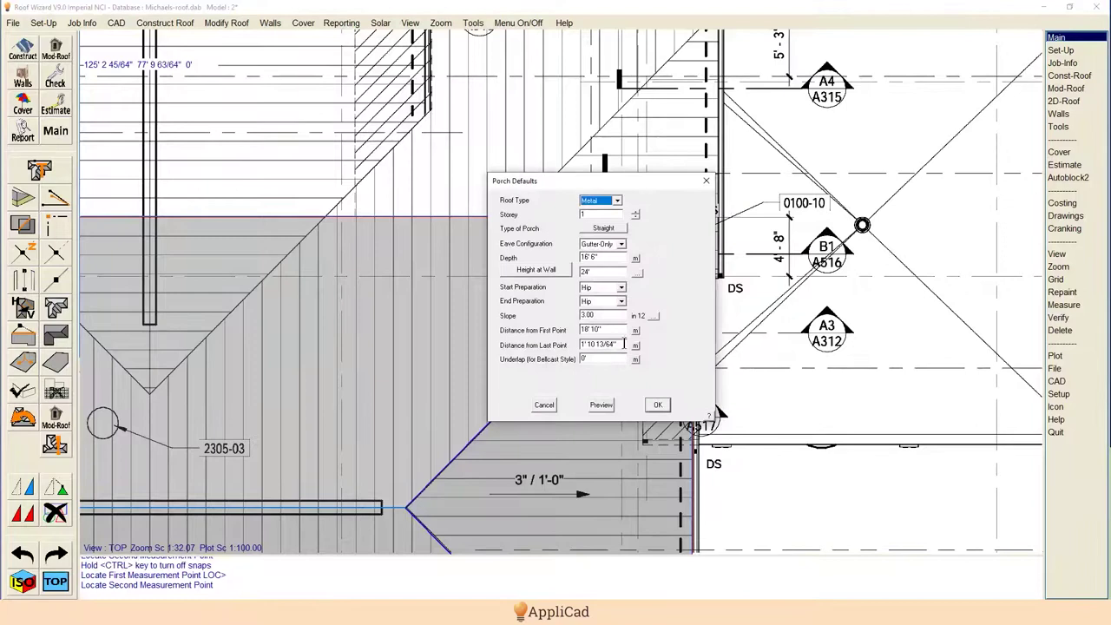
left_click(621, 345)
type("2")
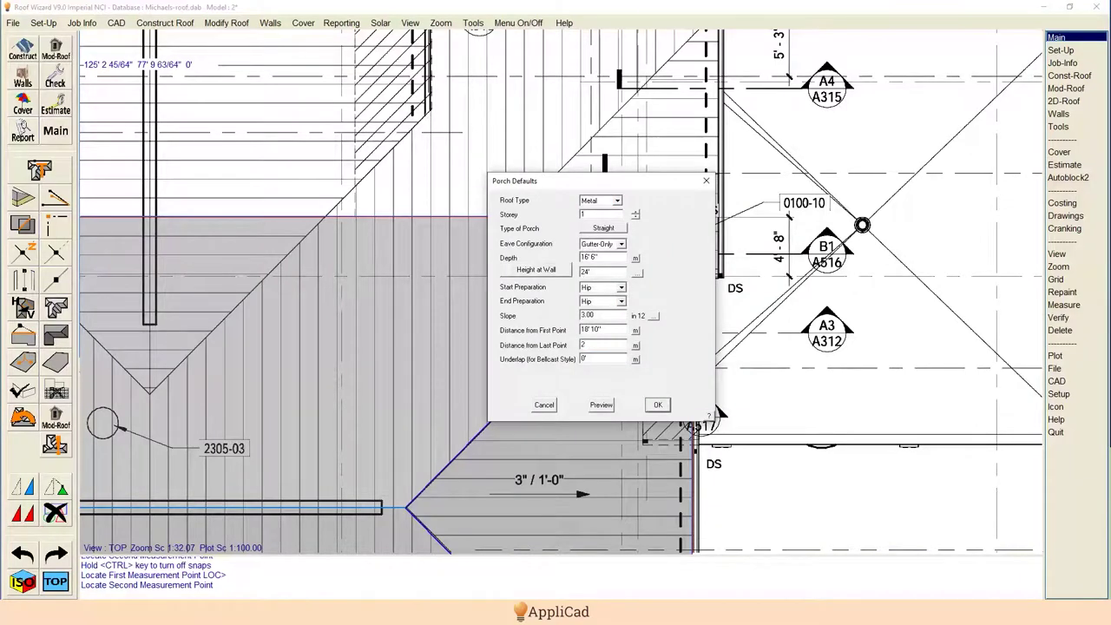
left_click(602, 405)
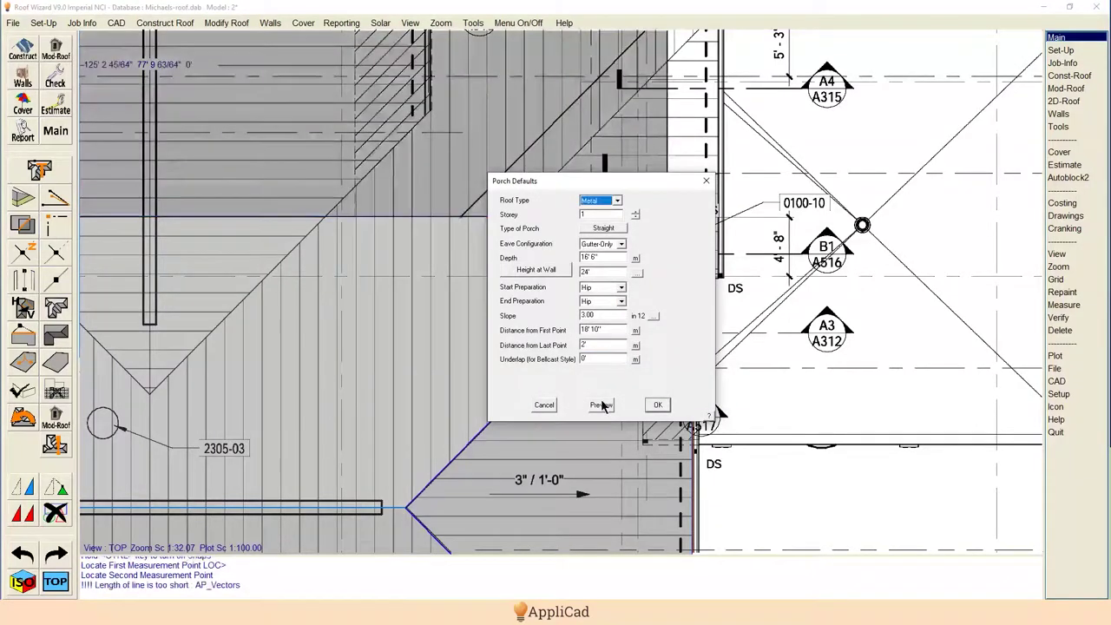
Step: Re-measure the end distance as -2', preview, then build the porch and merge it into the main roof
left_click(635, 347)
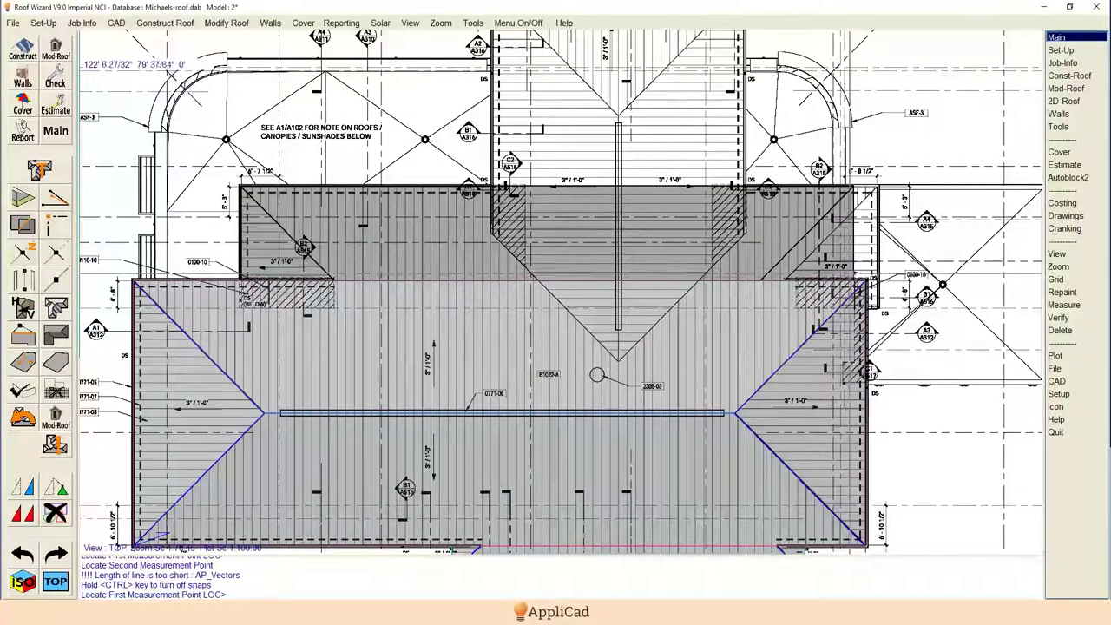
left_click(831, 261)
left_click(685, 319)
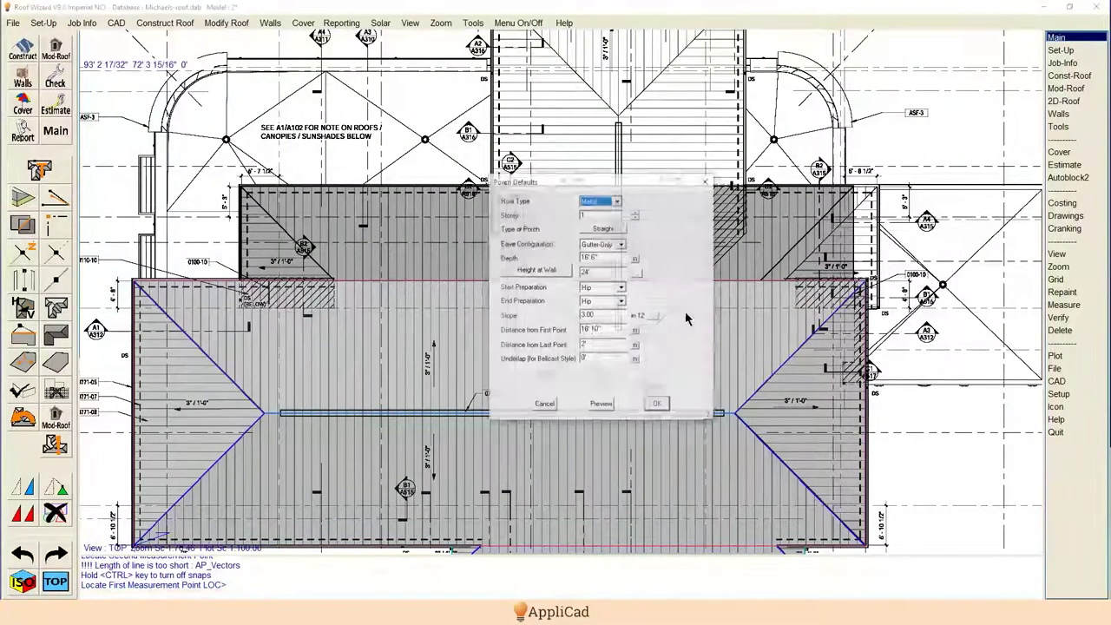
left_click(581, 344)
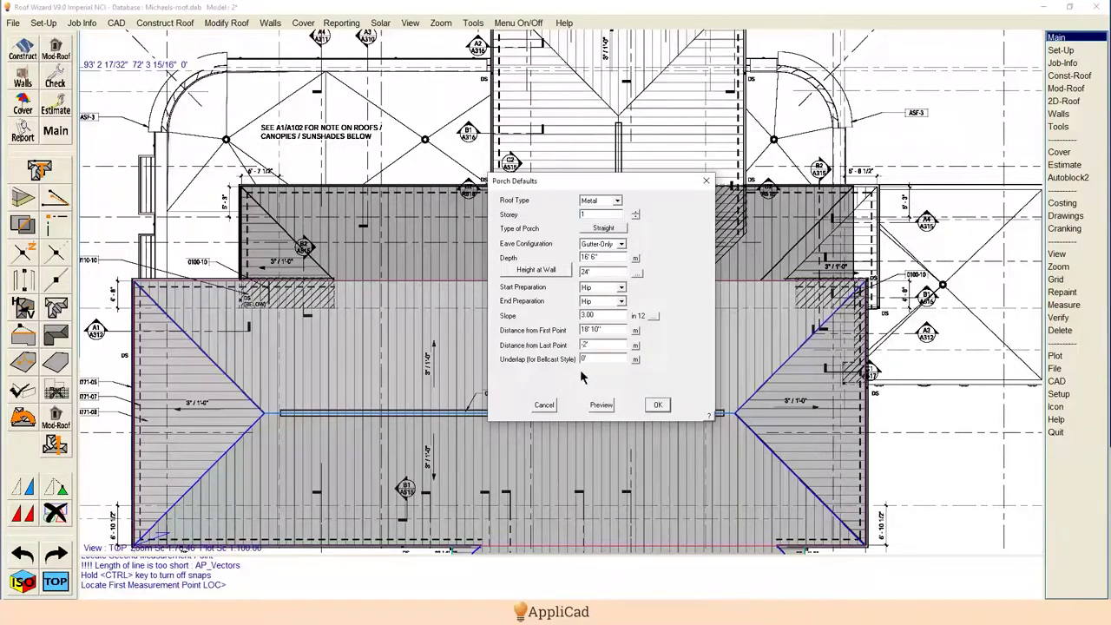
left_click(601, 405)
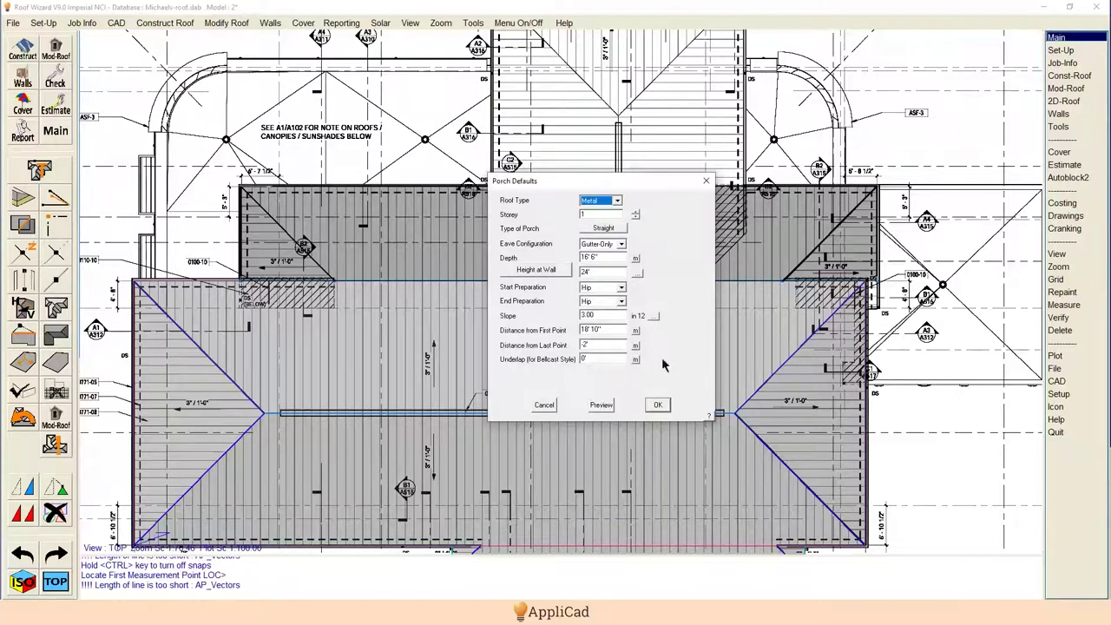
left_click(657, 405)
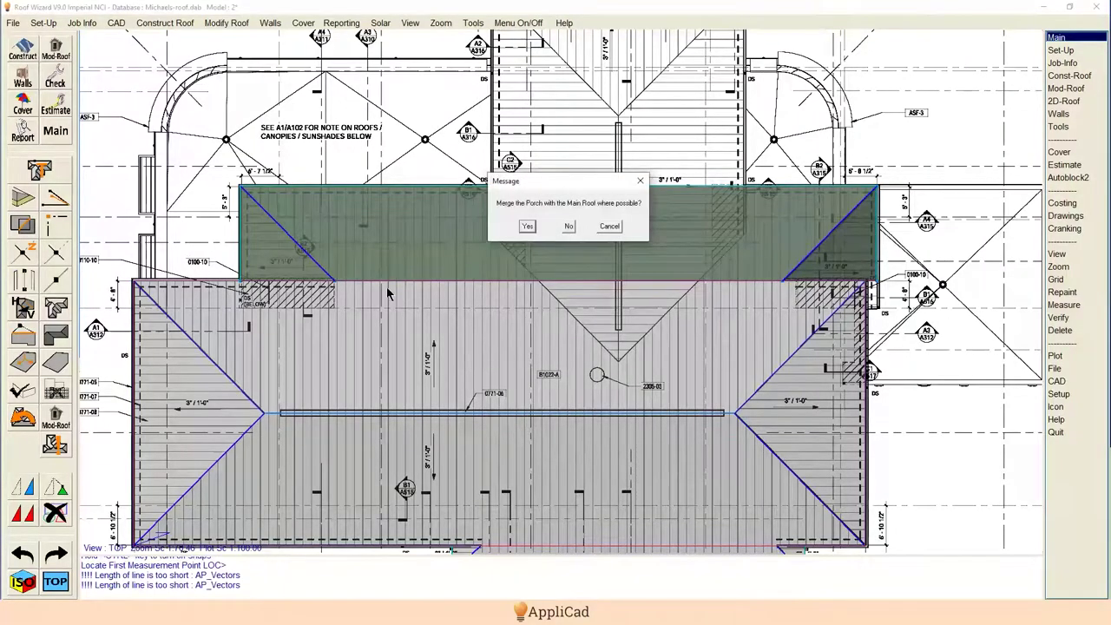
left_click(527, 226)
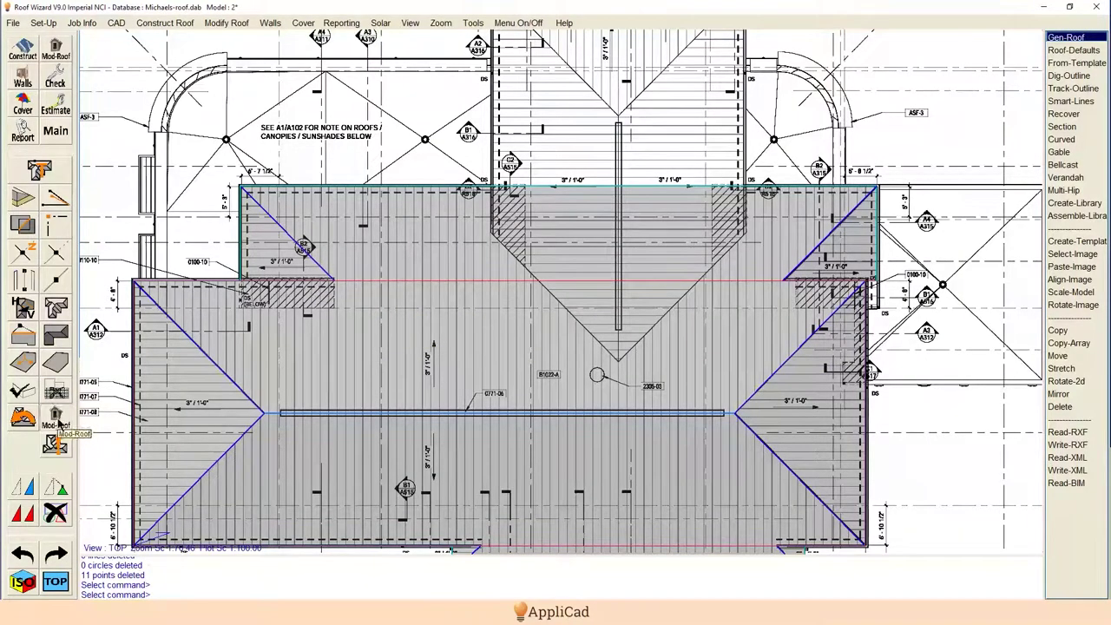
Step: Extend the left and right gable lines of the side porch by their horizontal offsets
left_click(55, 418)
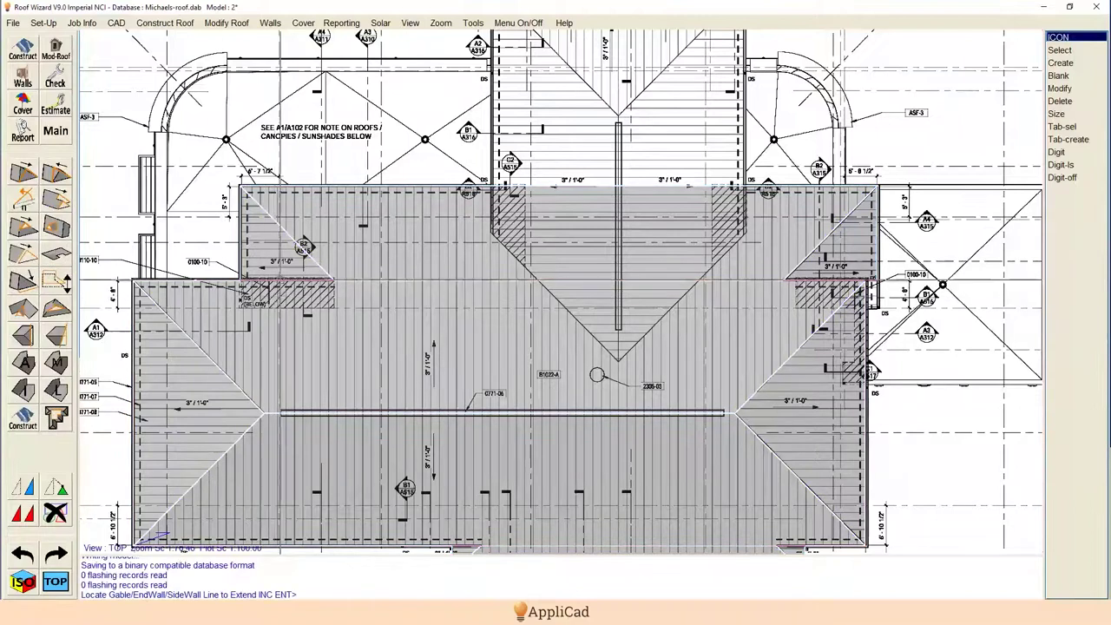
left_click(511, 292)
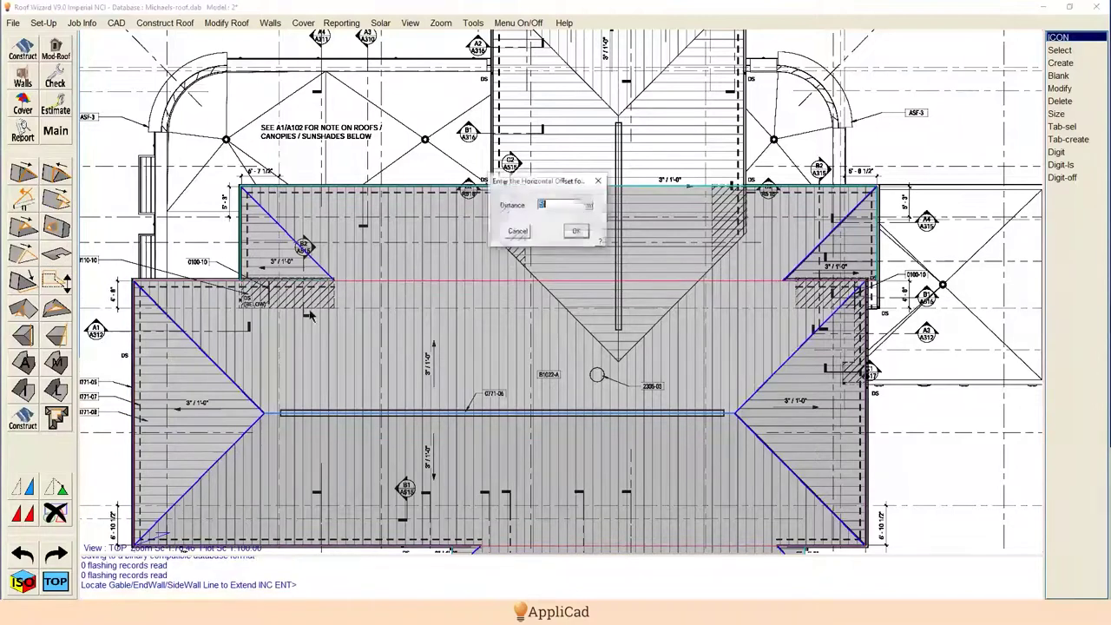
left_click(578, 230)
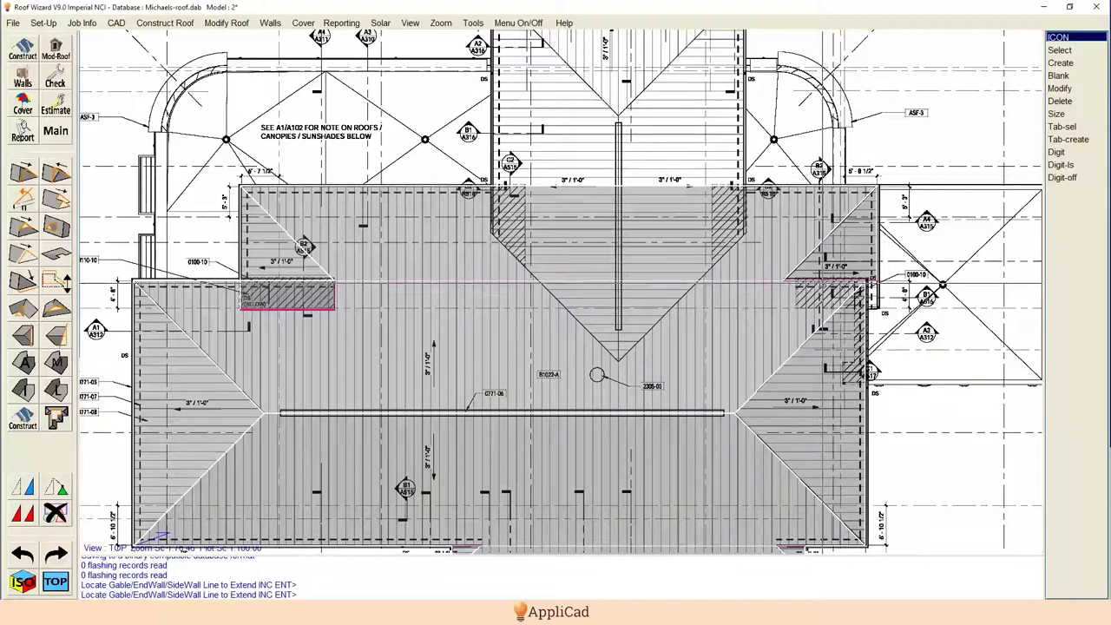
left_click(787, 330)
left_click(578, 230)
Step: Extend the front porch end lines with offsets of 1, then finish Extend-Barge
scroll(688, 285, "down", 1)
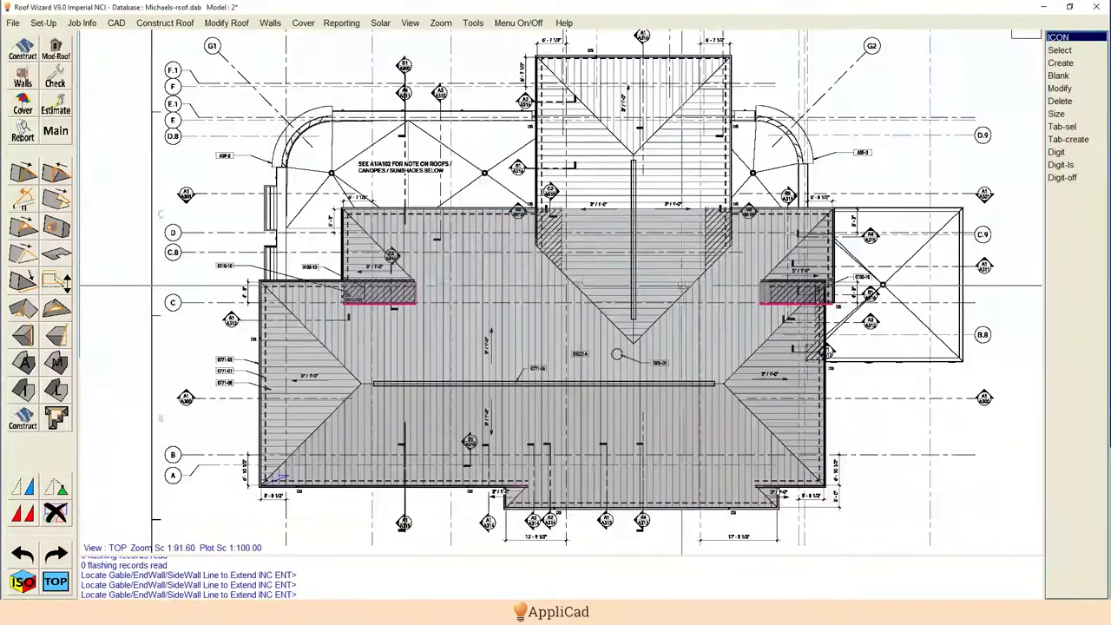
scroll(521, 486, "up", 2)
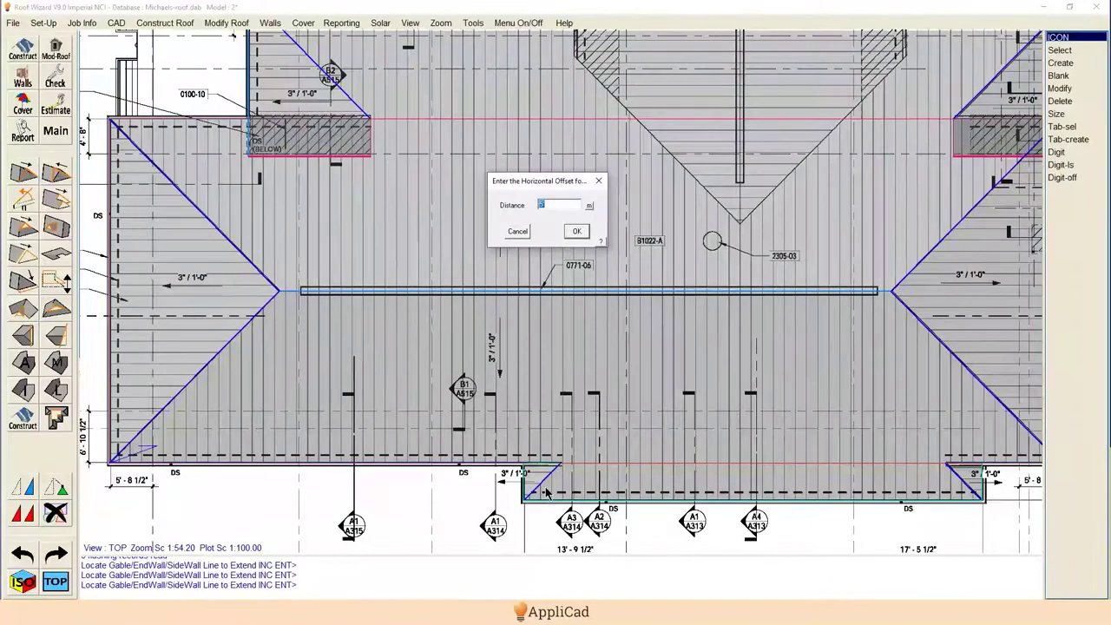
type("1")
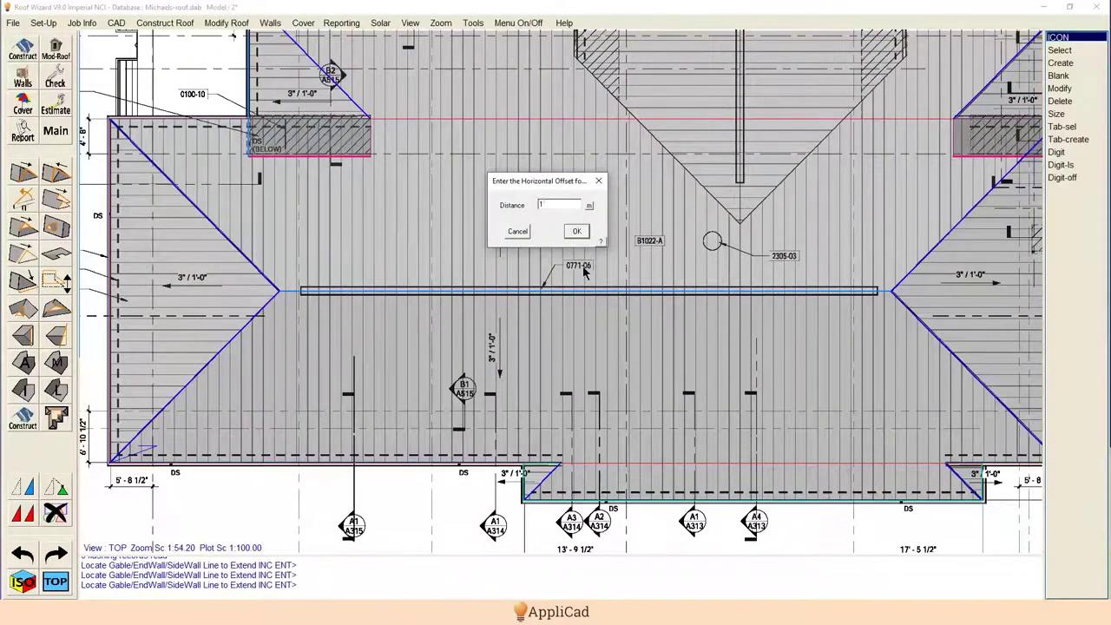
left_click(577, 231)
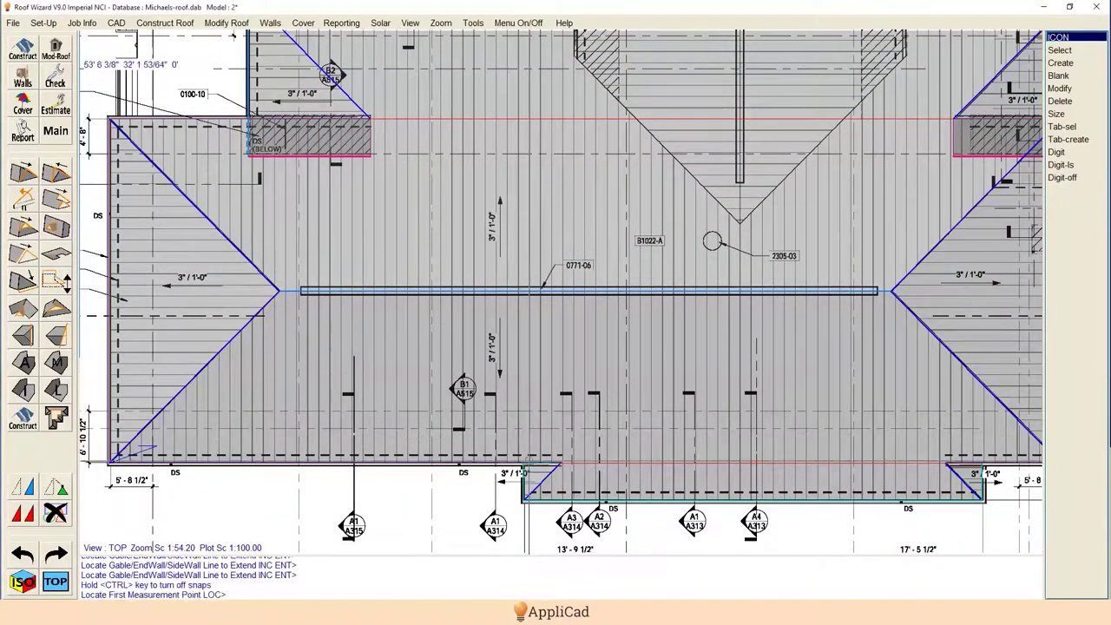
left_click(531, 454)
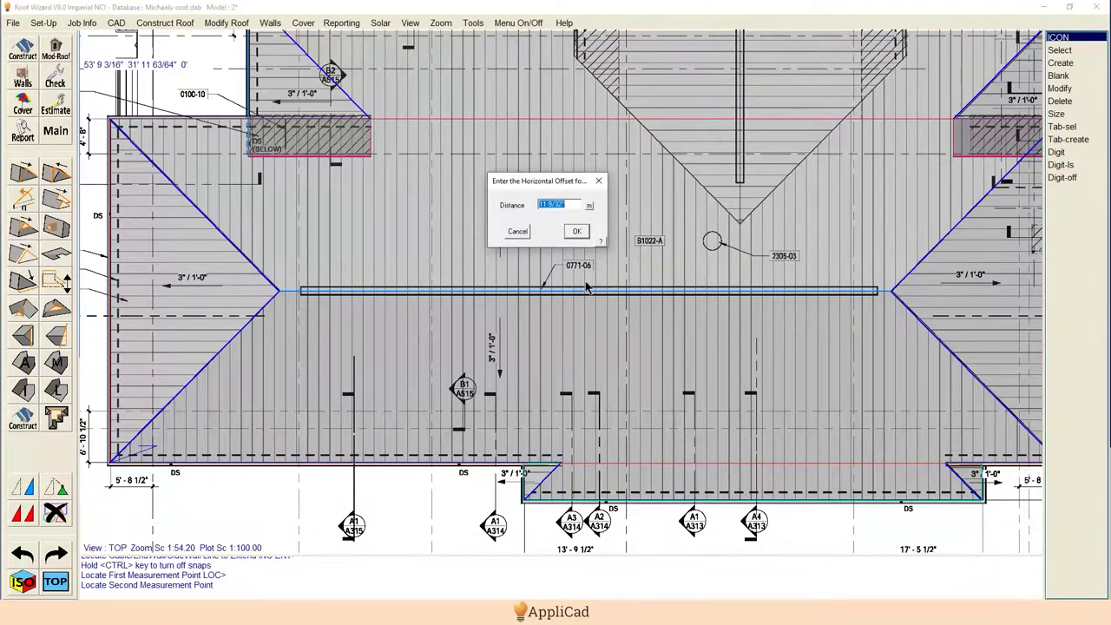
type("1")
left_click(582, 234)
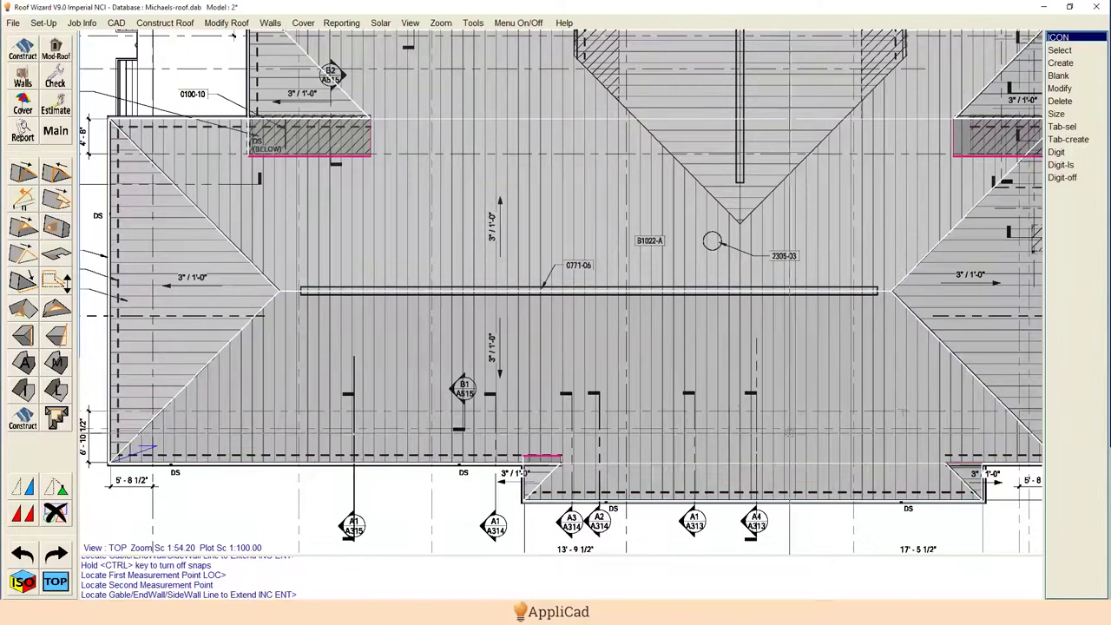
left_click(825, 491)
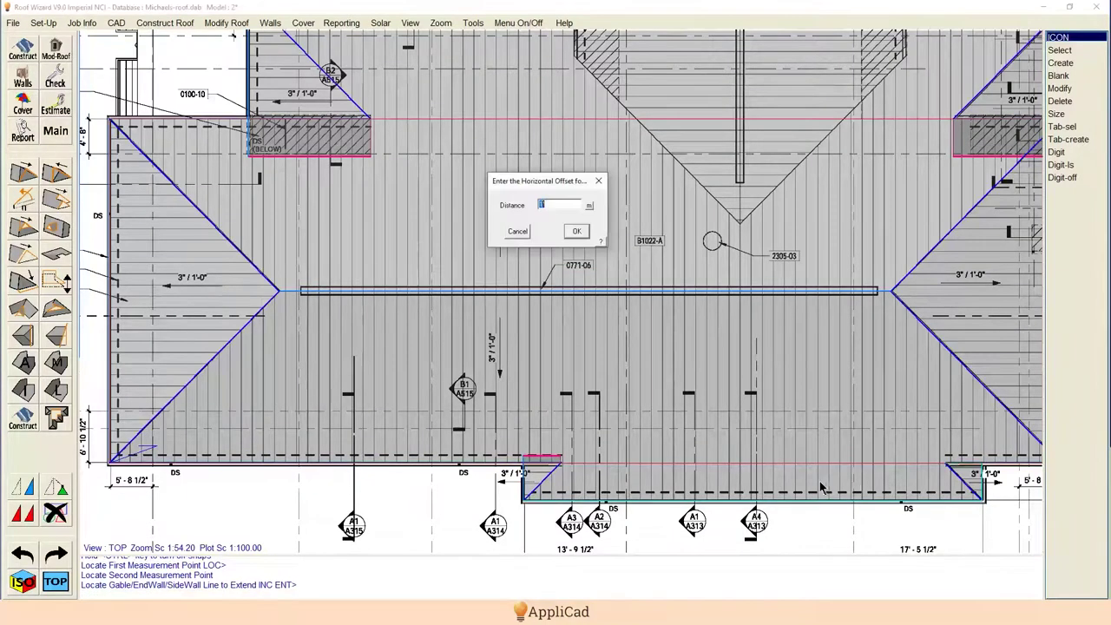
key("Return")
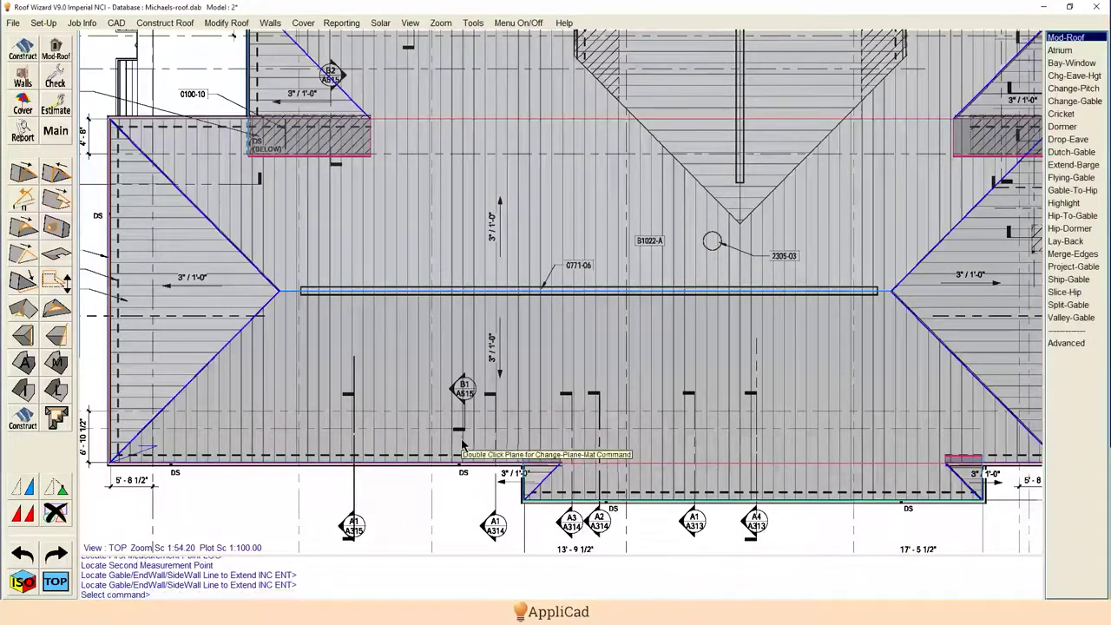
scroll(462, 445, "down", 5)
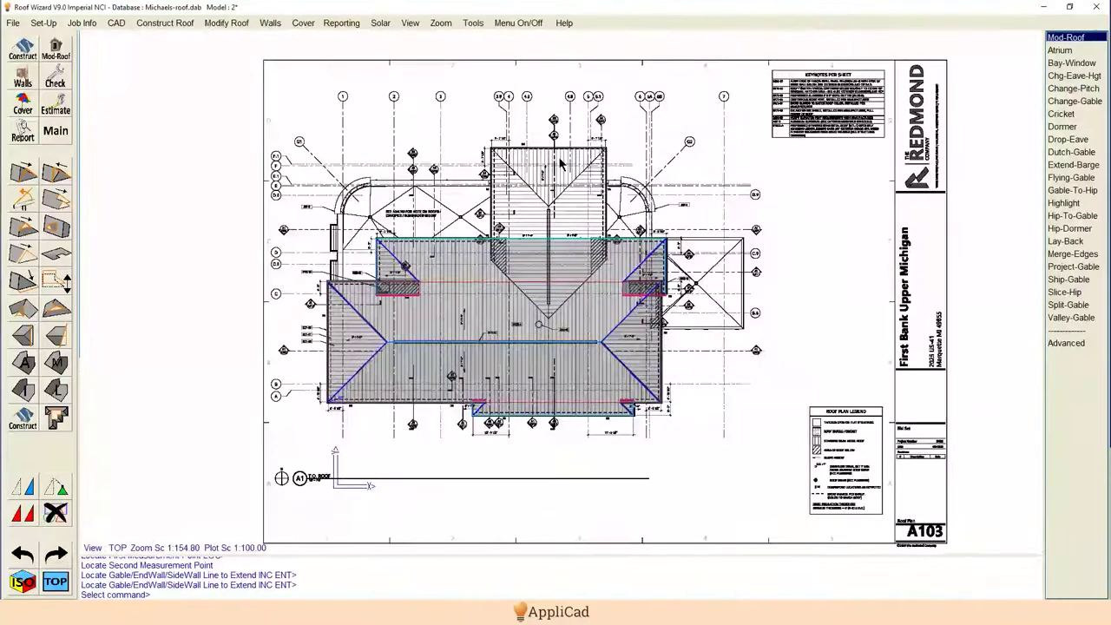
Step: Start a Hip-Dormer on the upper roof's eave and switch to Distance to Dormer Centre
scroll(621, 154, "up", 3)
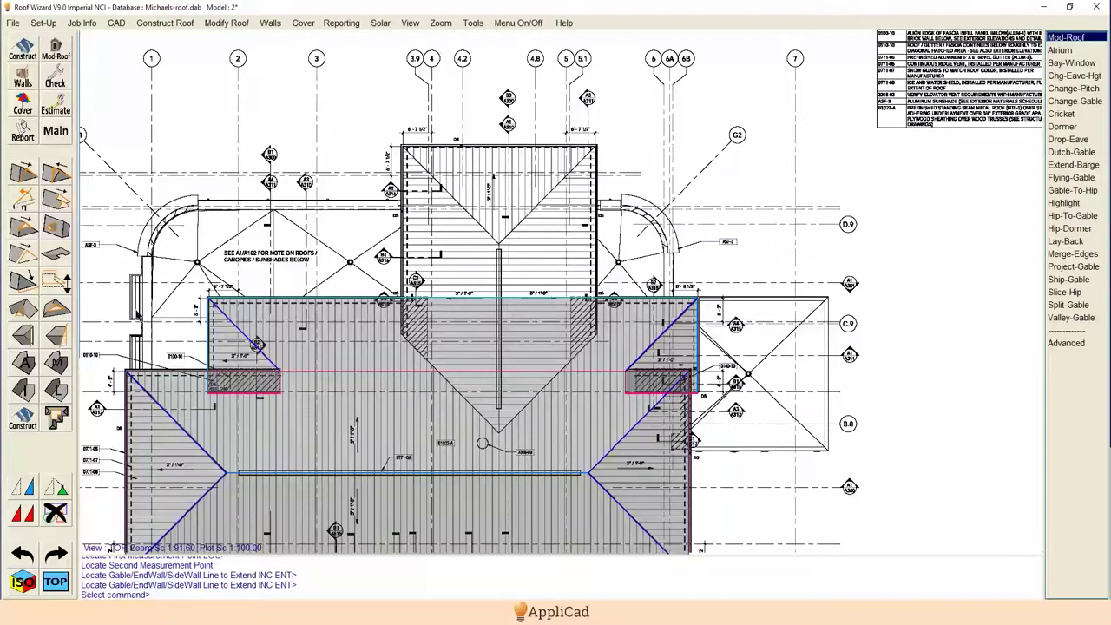
left_click(66, 284)
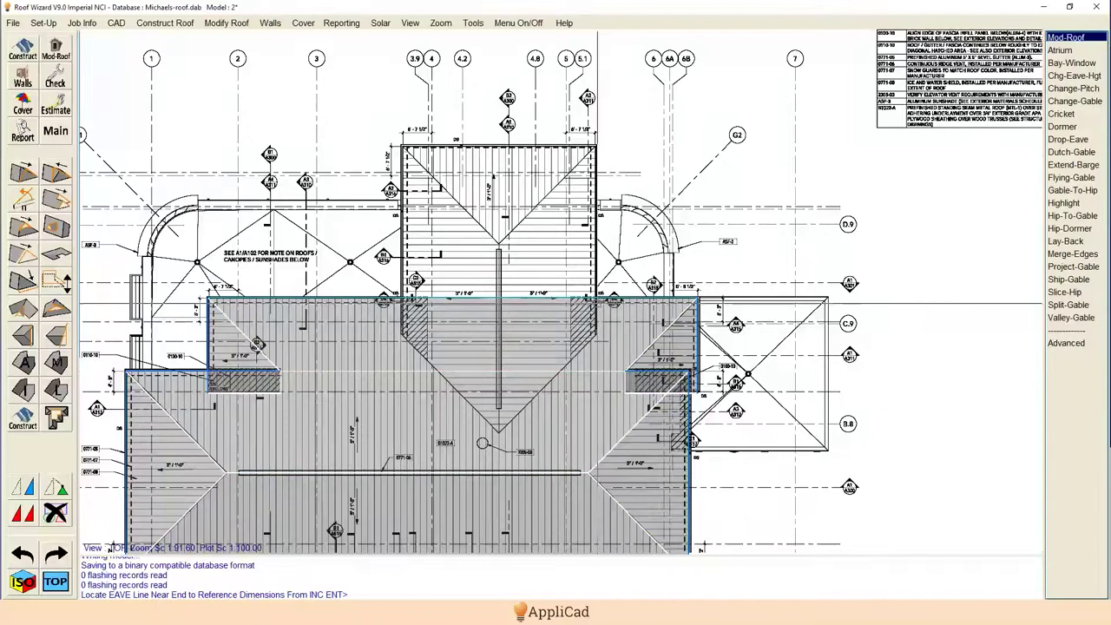
left_click(562, 298)
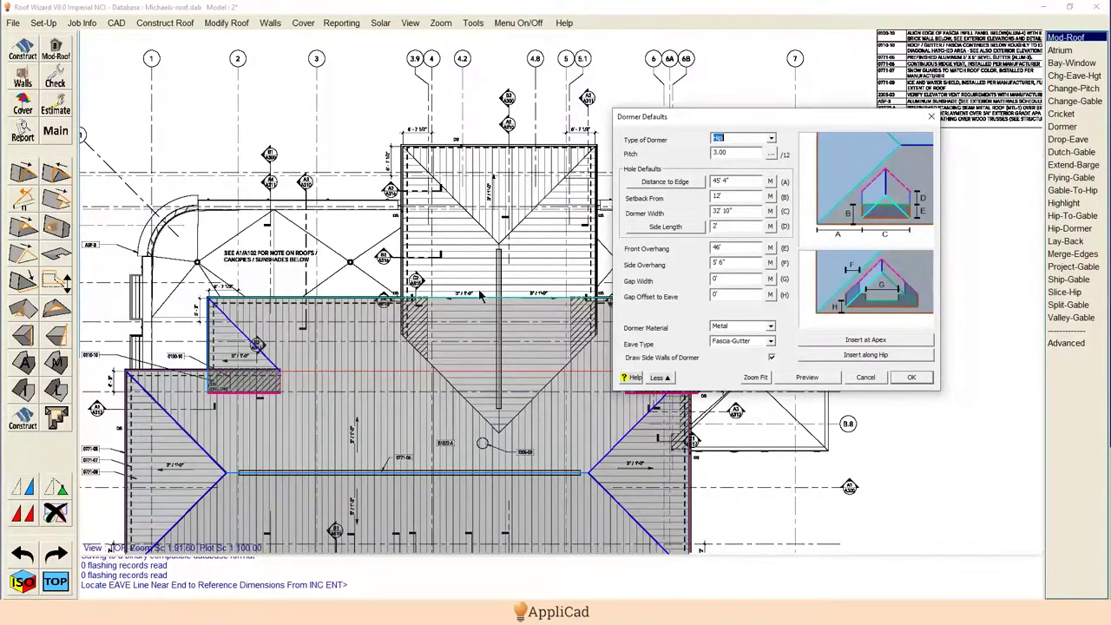
left_click(666, 182)
Step: Measure the dormer's centre distance from the roof corner, set it to 45' 6", and preview
left_click(769, 182)
scroll(697, 293, "up", 3)
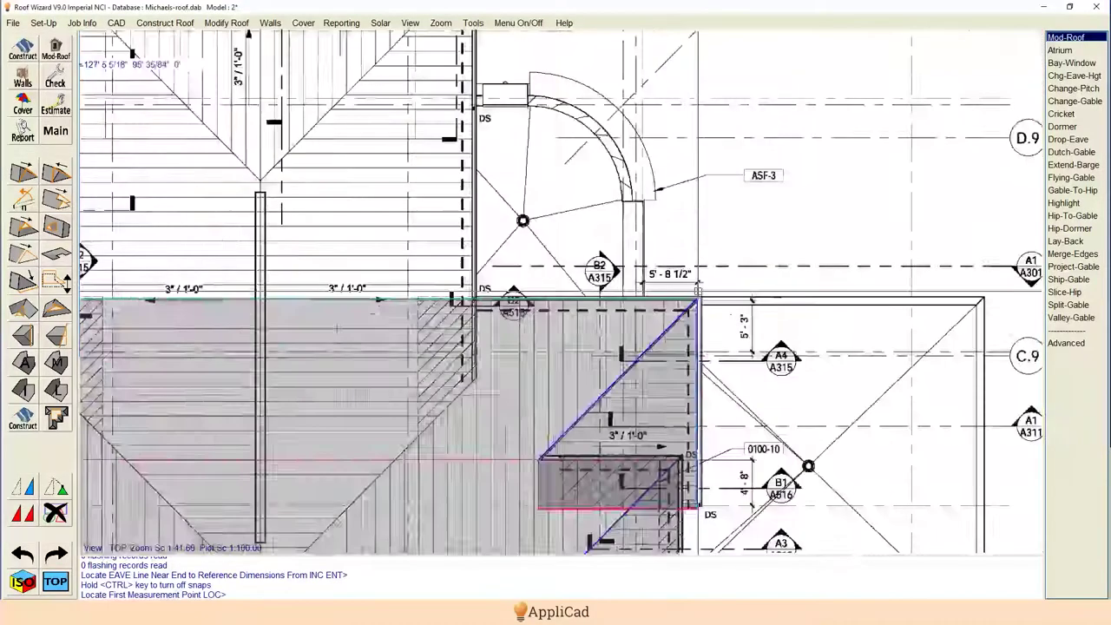
scroll(696, 292, "up", 3)
left_click(717, 307)
scroll(840, 259, "down", 3)
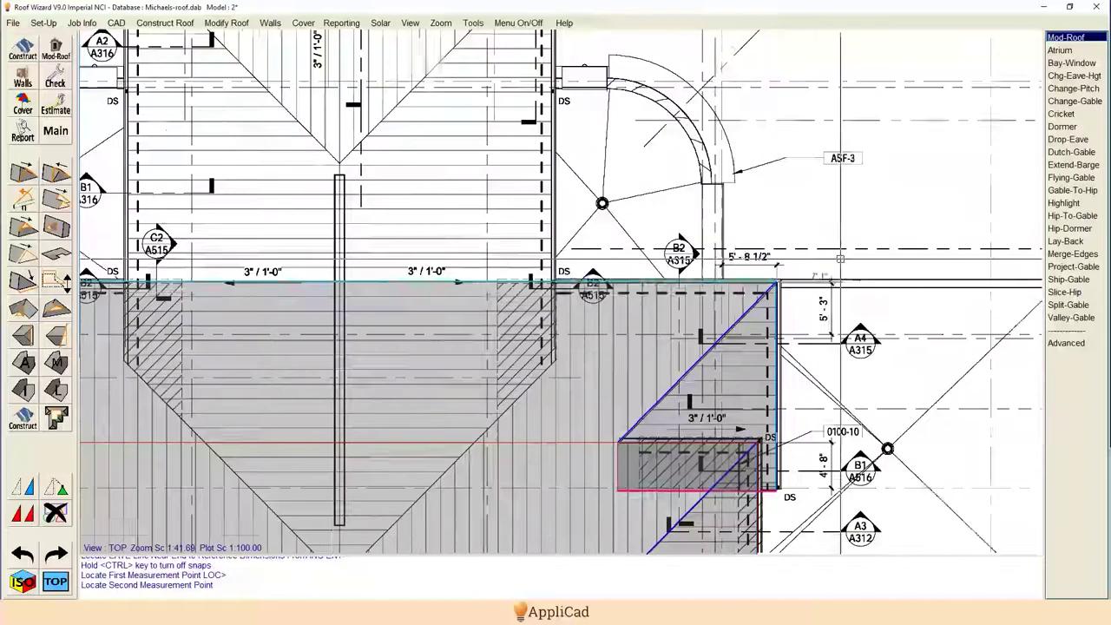
left_click(472, 315)
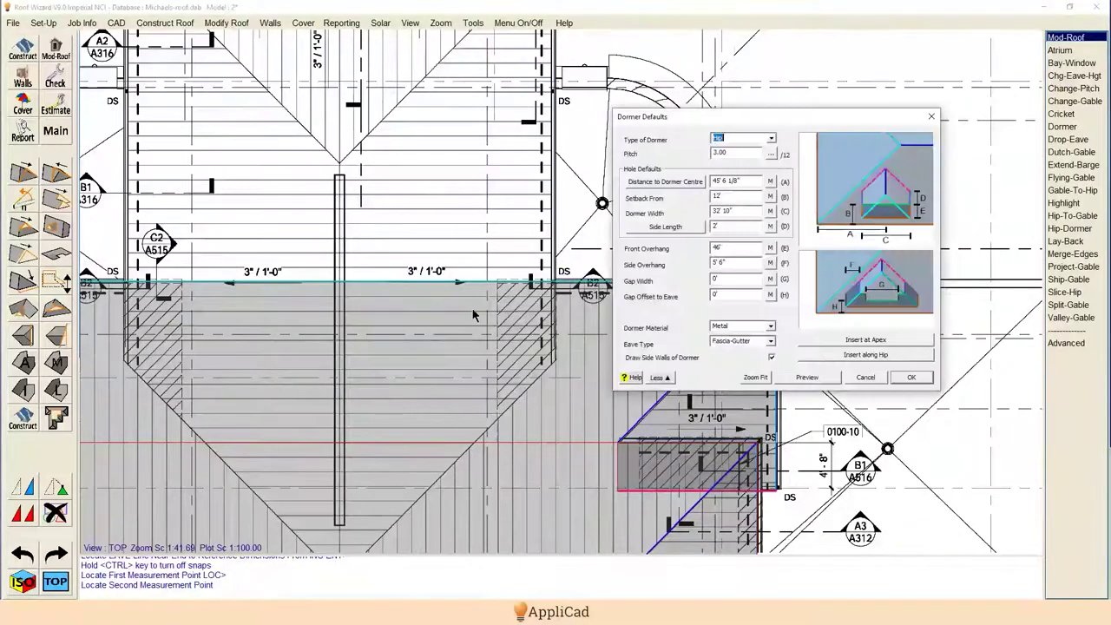
left_click(725, 181)
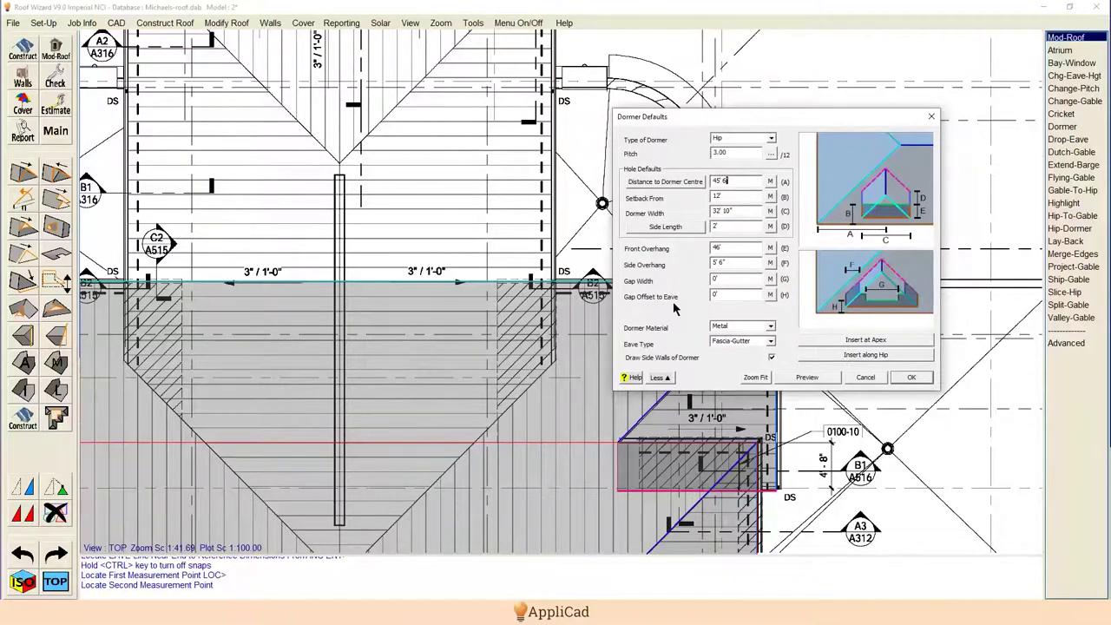
left_click(805, 378)
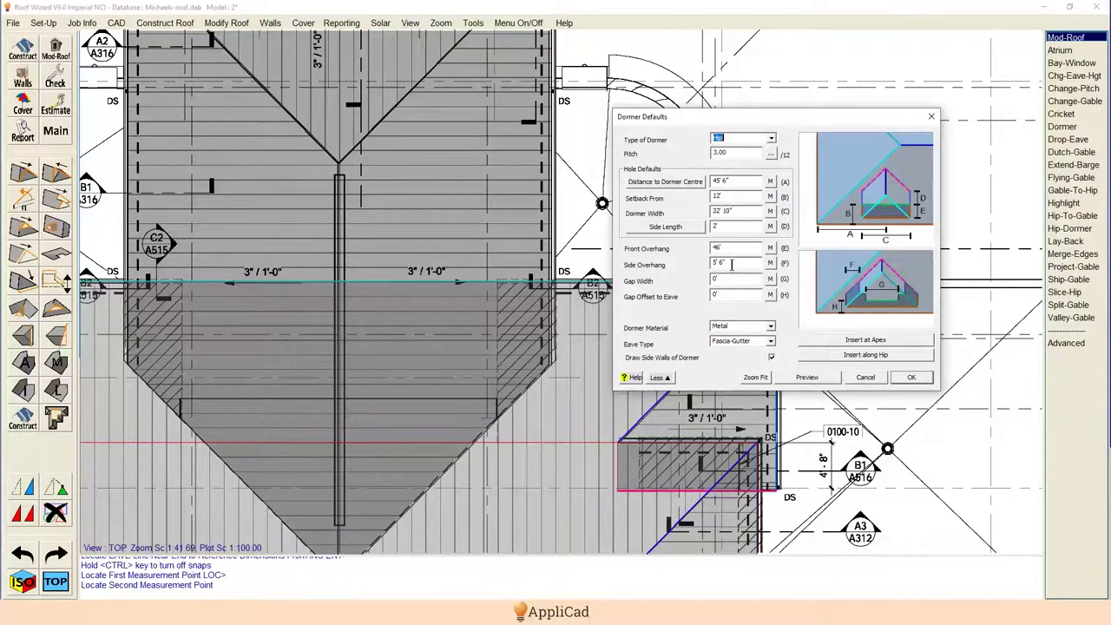
left_click_drag(732, 265, 704, 265)
Step: Copy the 32' 10" dormer width into Gap Width, preview the dormer, and accept it
left_click_drag(736, 210, 704, 217)
key("ctrl+c")
left_click_drag(734, 279, 712, 279)
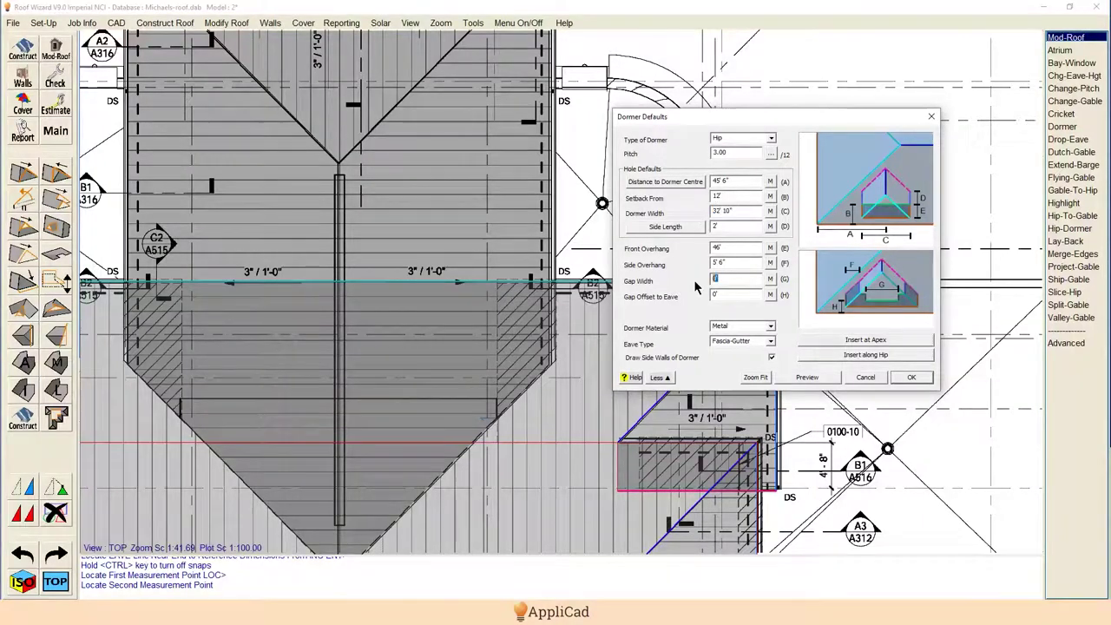
key("ctrl+v")
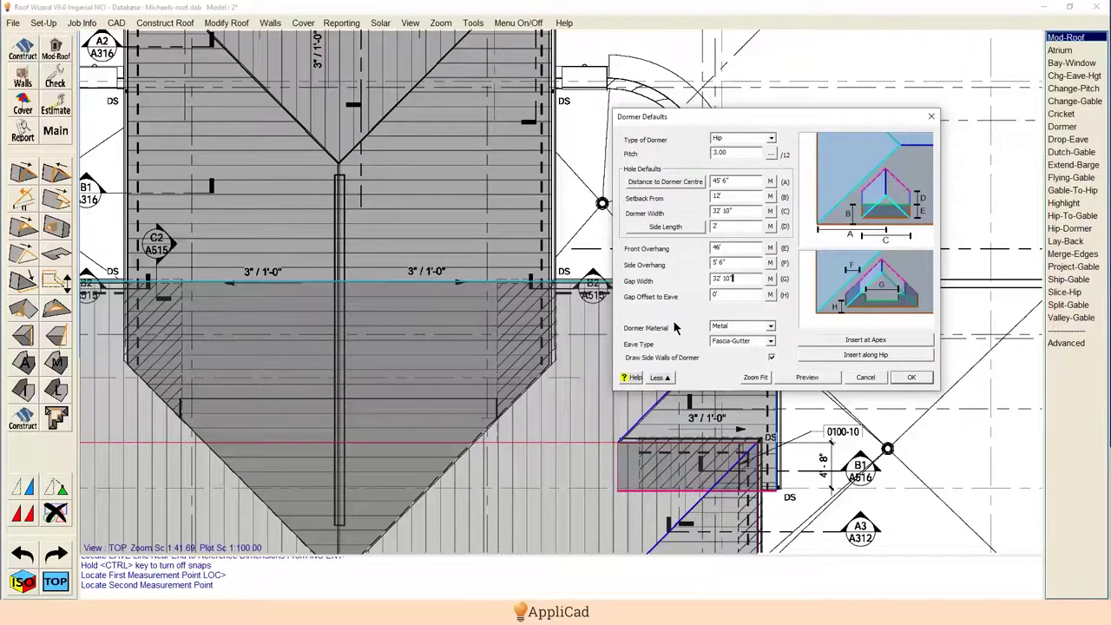
left_click(807, 377)
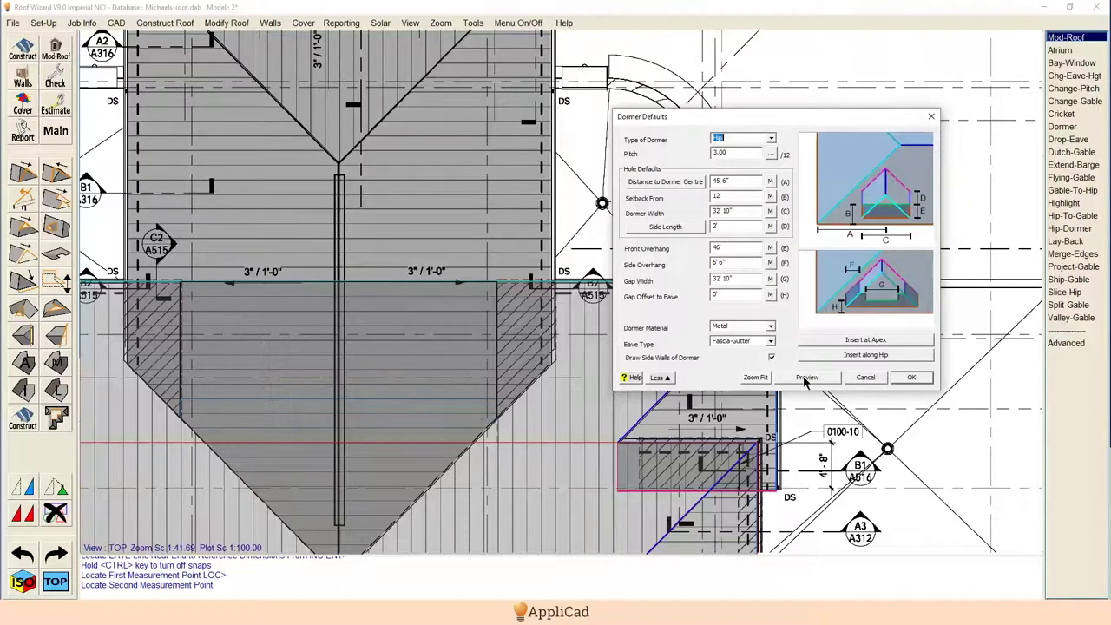
left_click(913, 379)
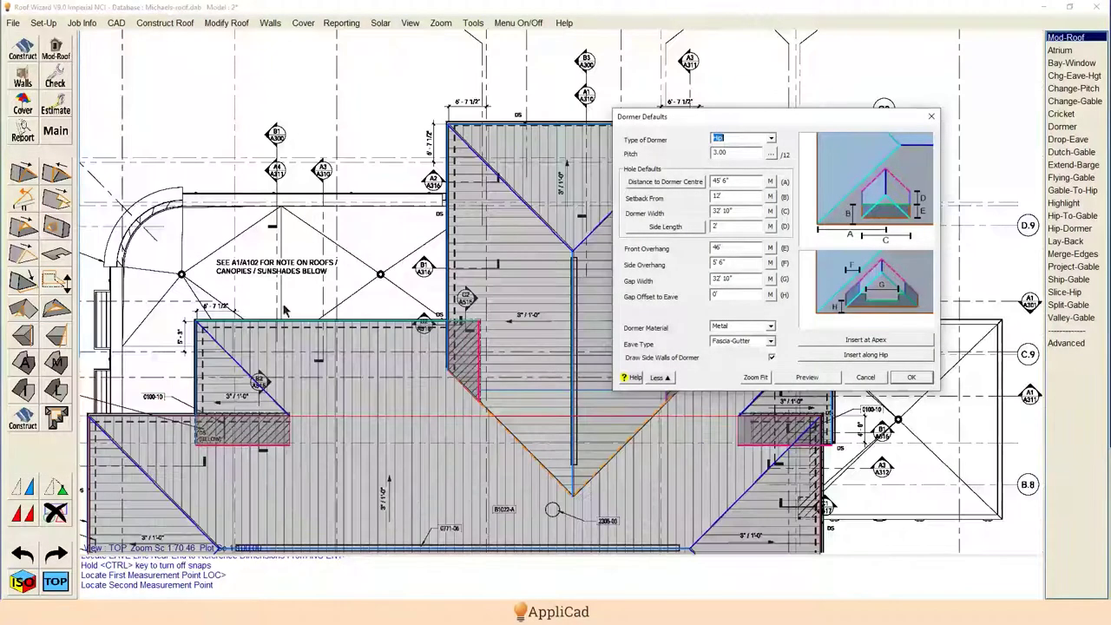
Step: Close Dormer Defaults, finish the hip dormer, and zoom out to the full roof plan
left_click(859, 378)
key("Escape")
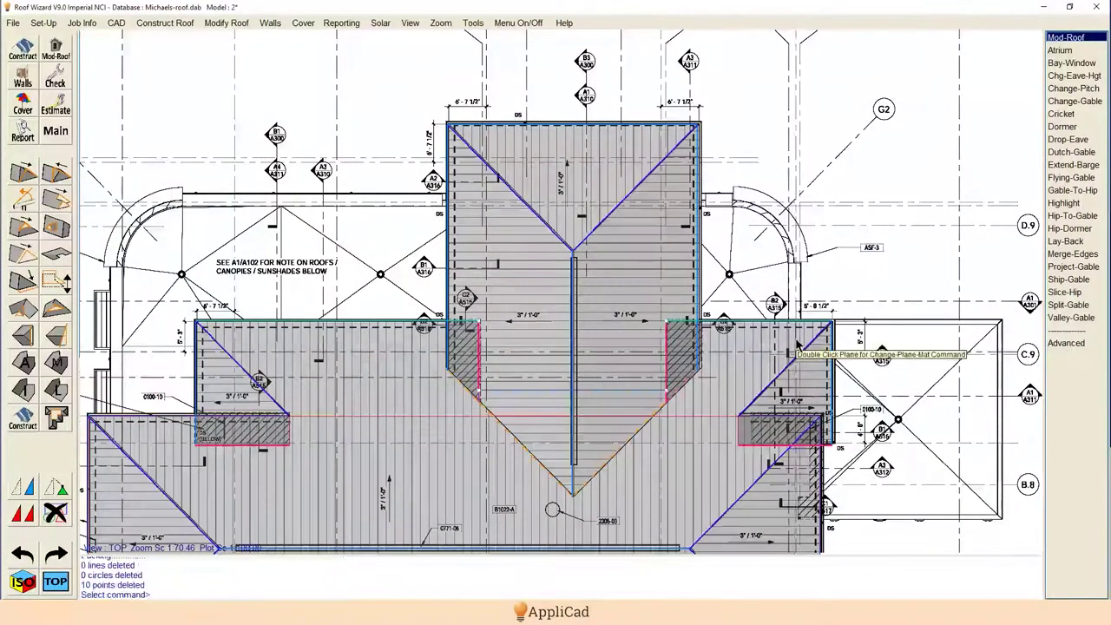
scroll(321, 195, "down", 1)
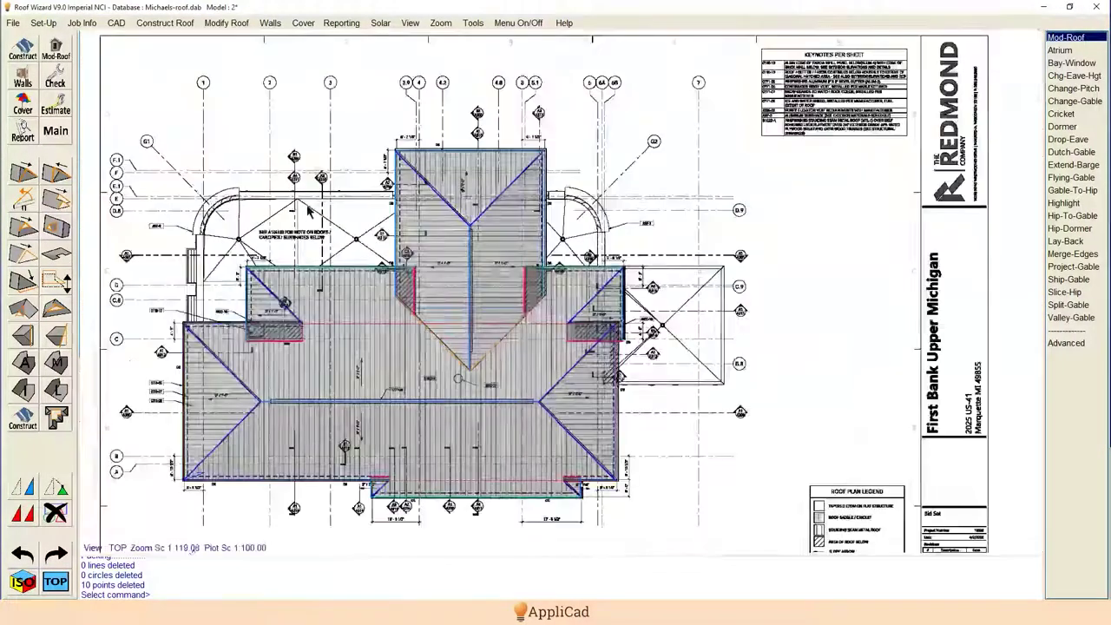